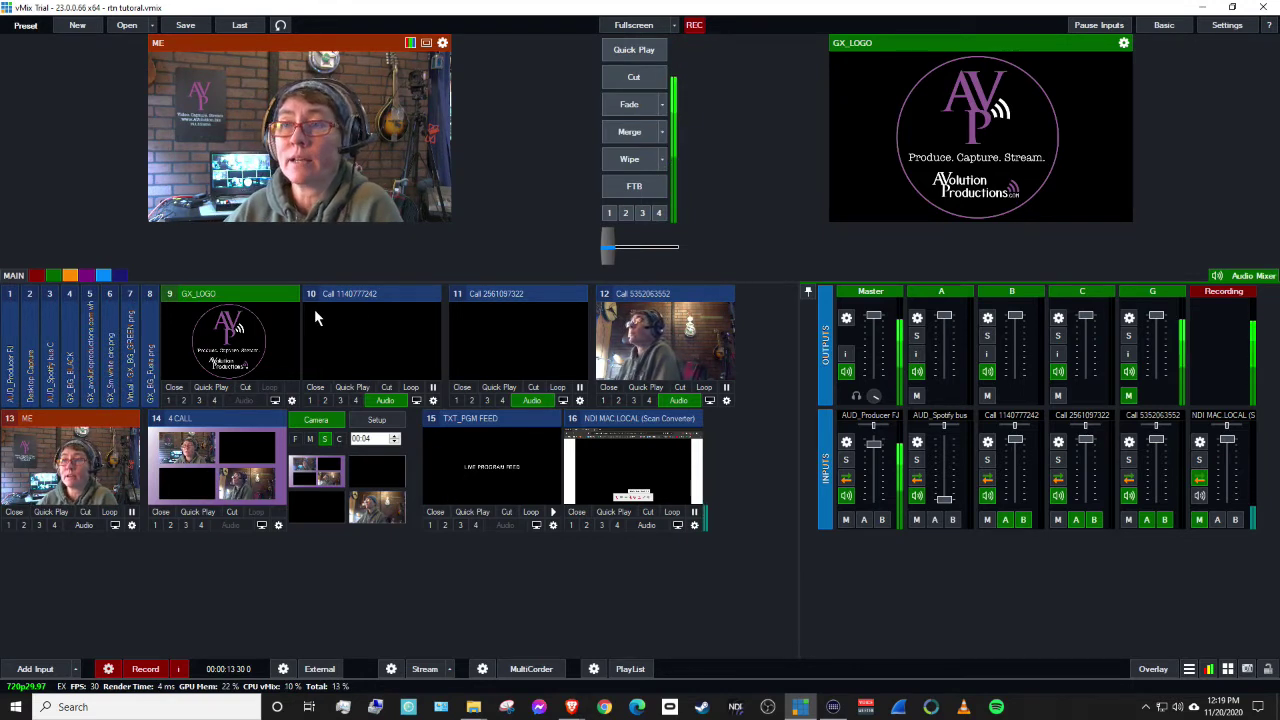
# - Cue the 4 CALL caller grid (input 14) into preview instead of the ME camera
pyautogui.click(223, 462)
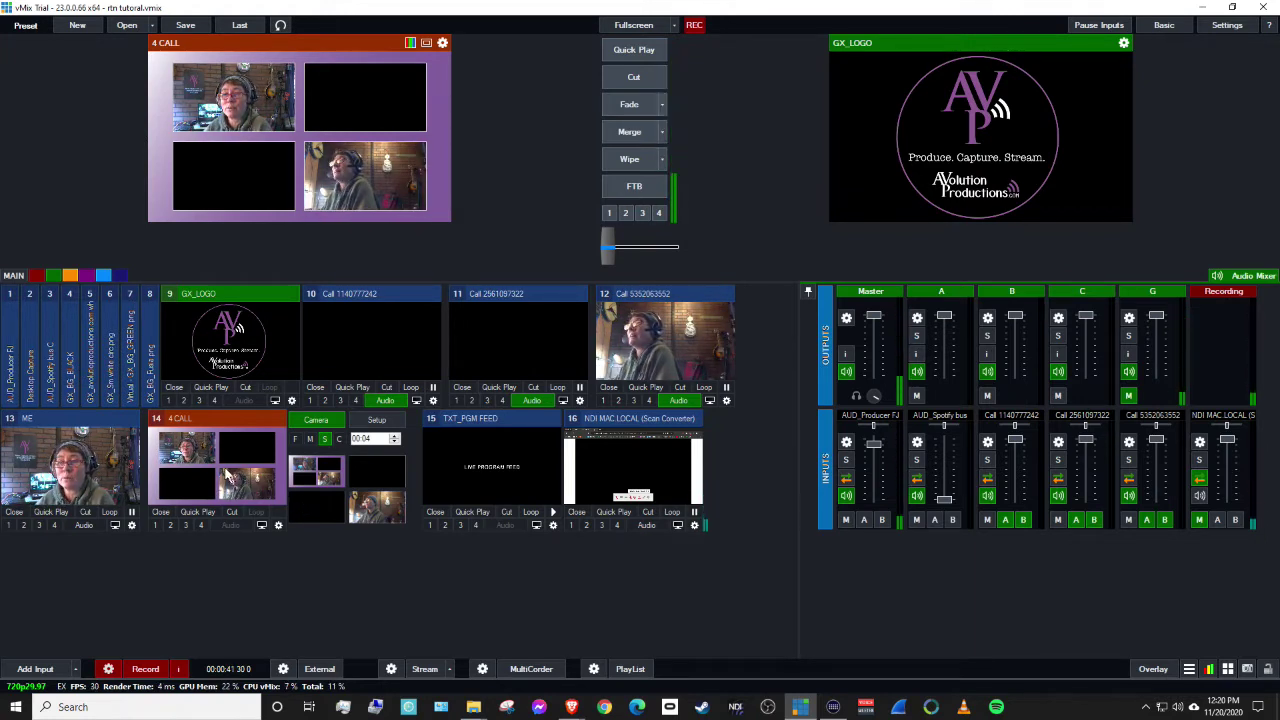
# - Create a virtual copy of 4 CALL as input 17 and preview it
pyautogui.click(280, 529)
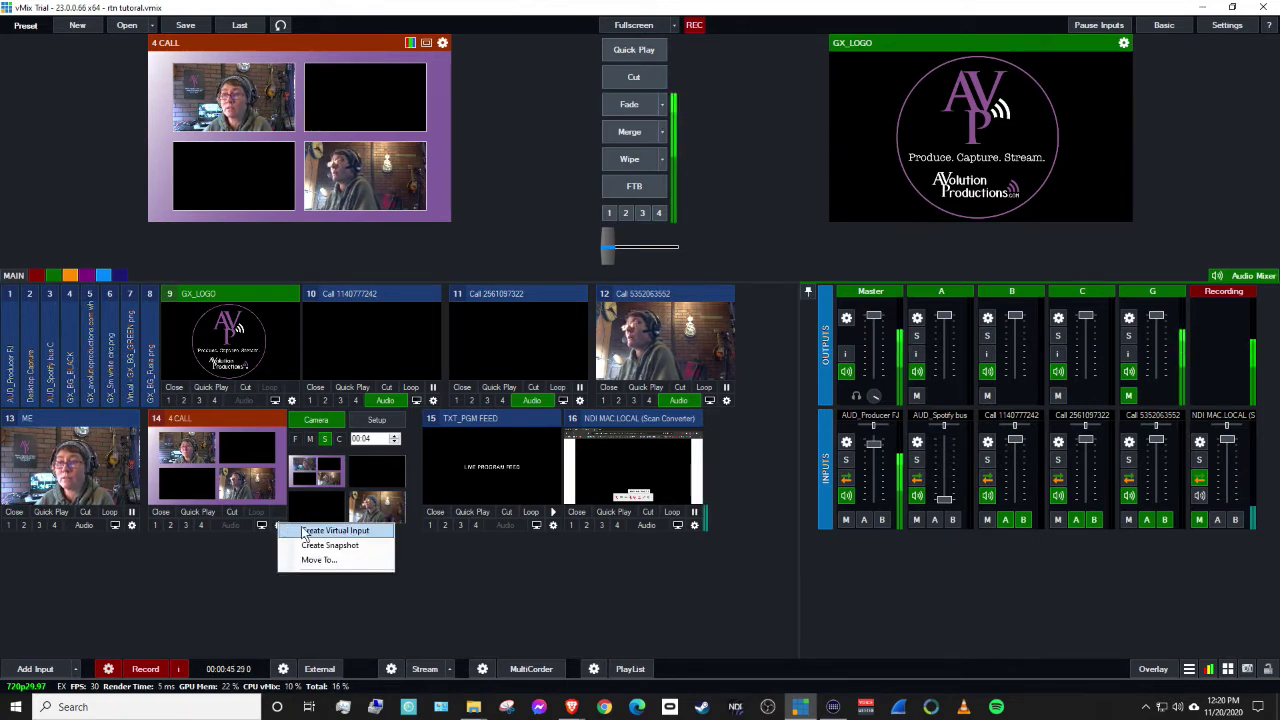
pyautogui.click(306, 531)
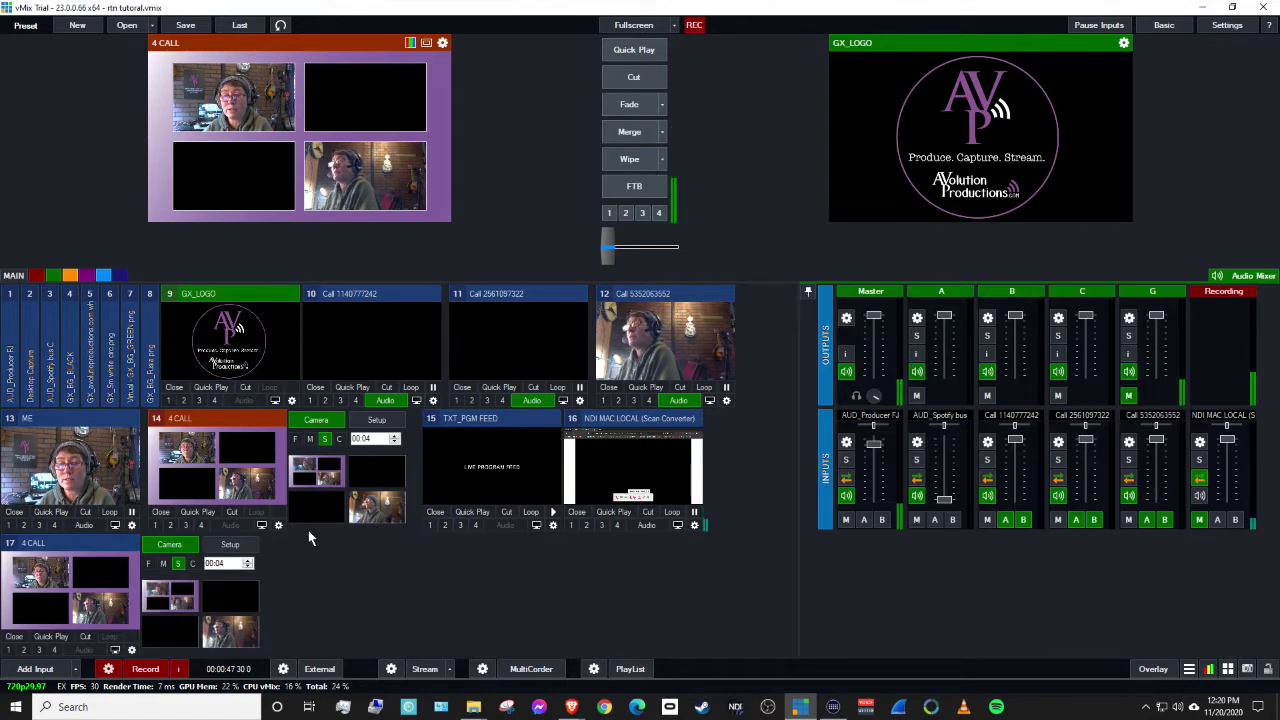
pyautogui.click(63, 591)
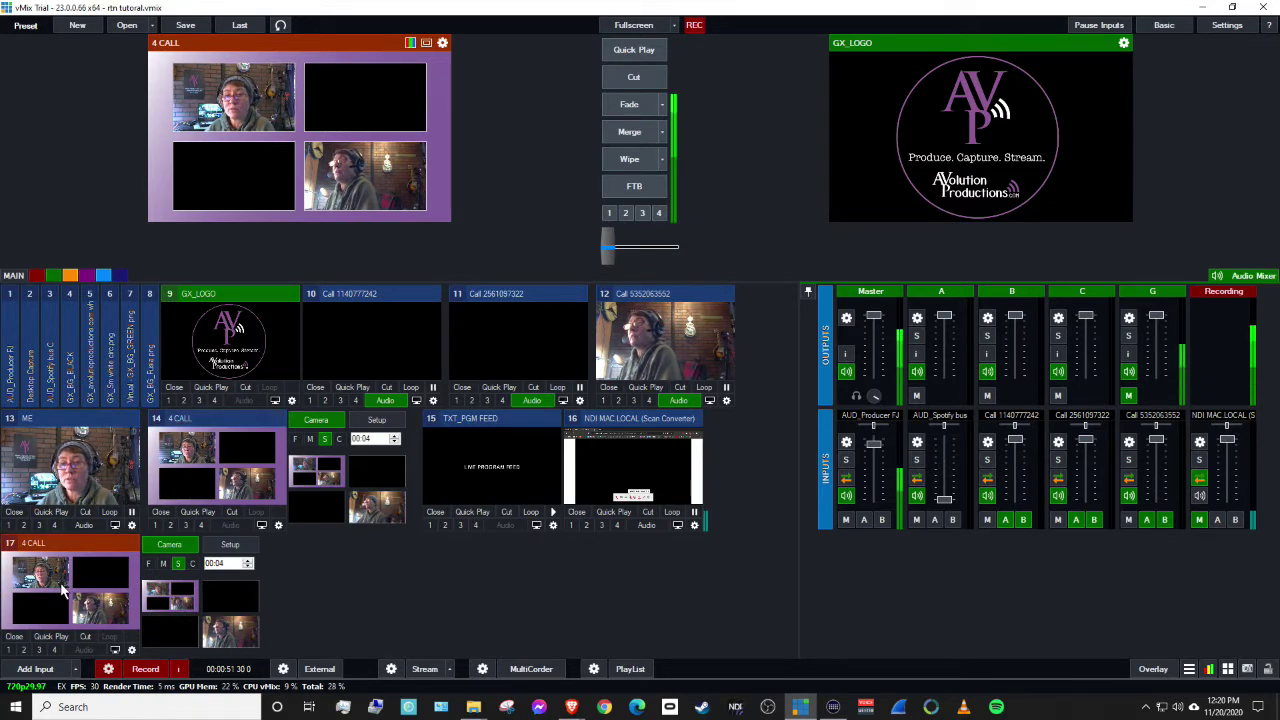
pyautogui.doubleClick(63, 591)
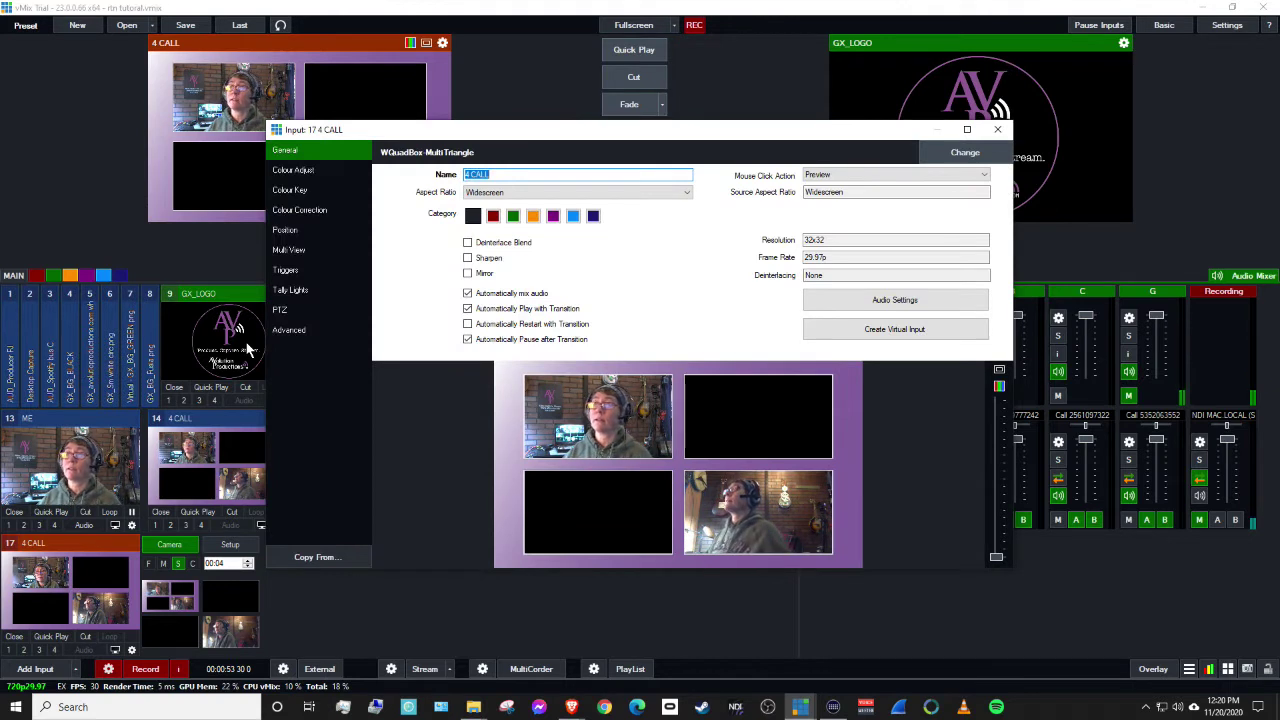
# - Name input 17 GREEN ROOM and set Multi View layer 1 to GX_BG_GREEN.png
pyautogui.write('GRE')
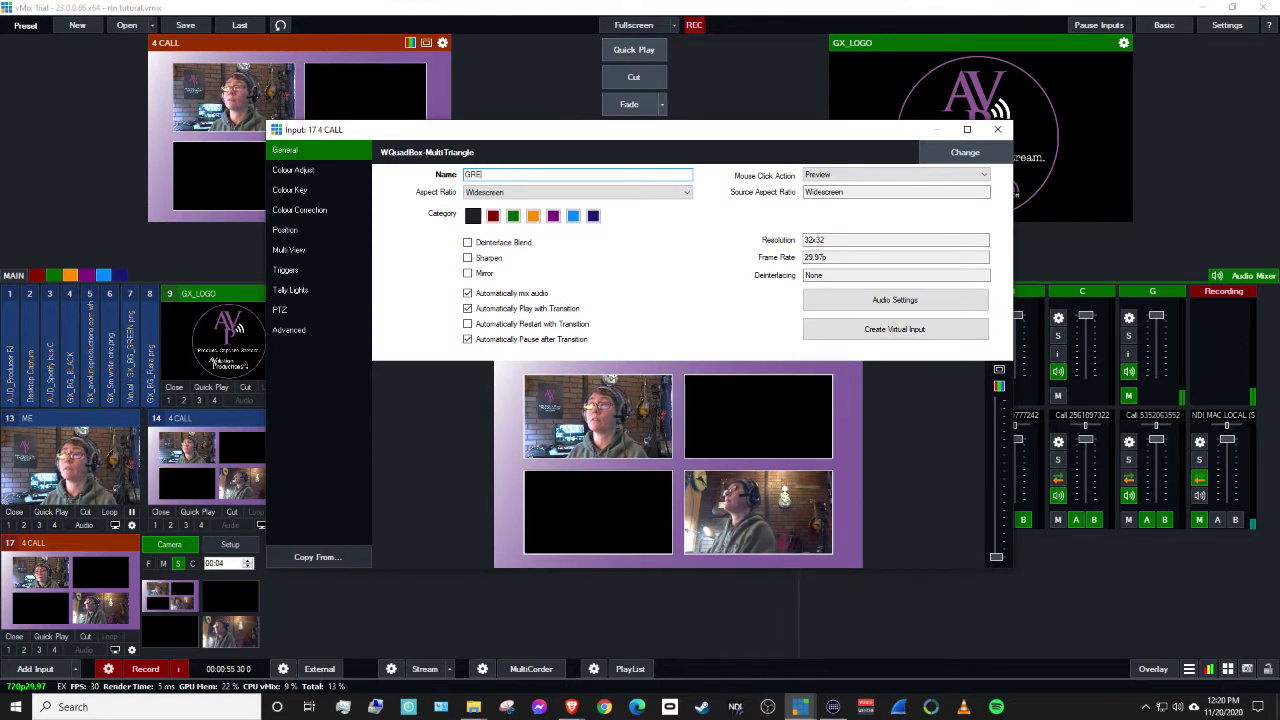
pyautogui.write('EN ROOM')
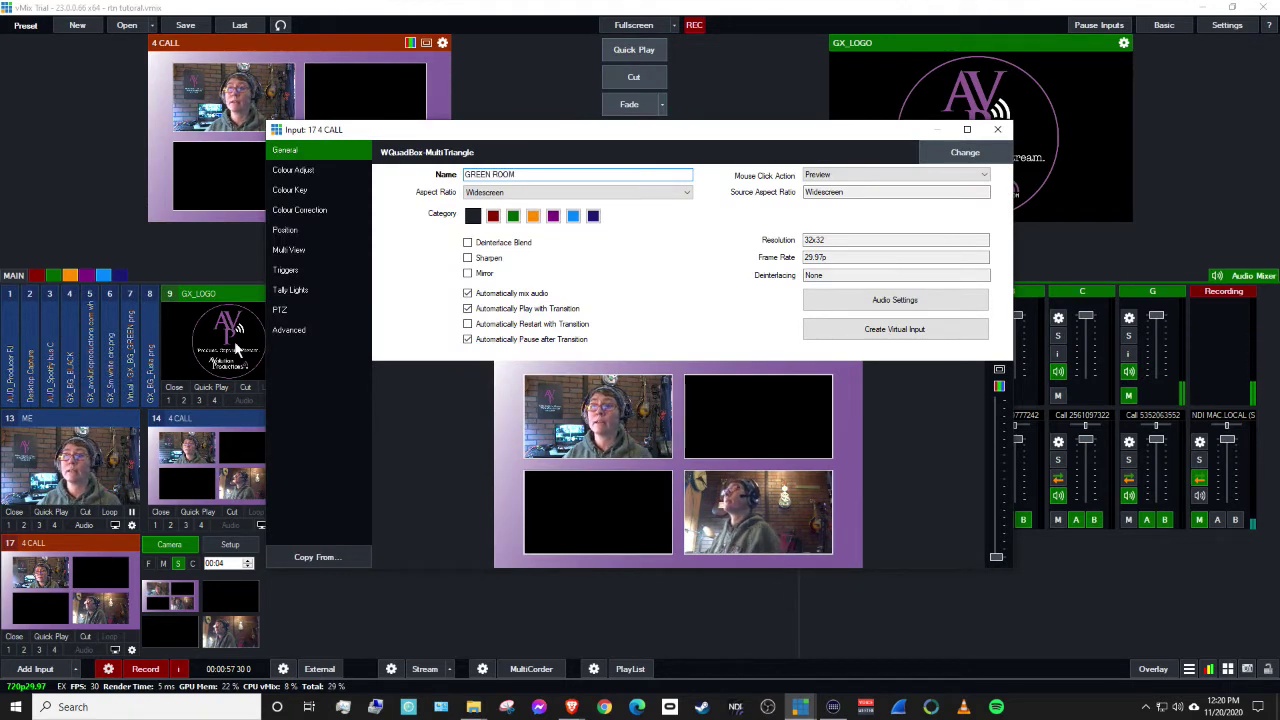
pyautogui.click(307, 248)
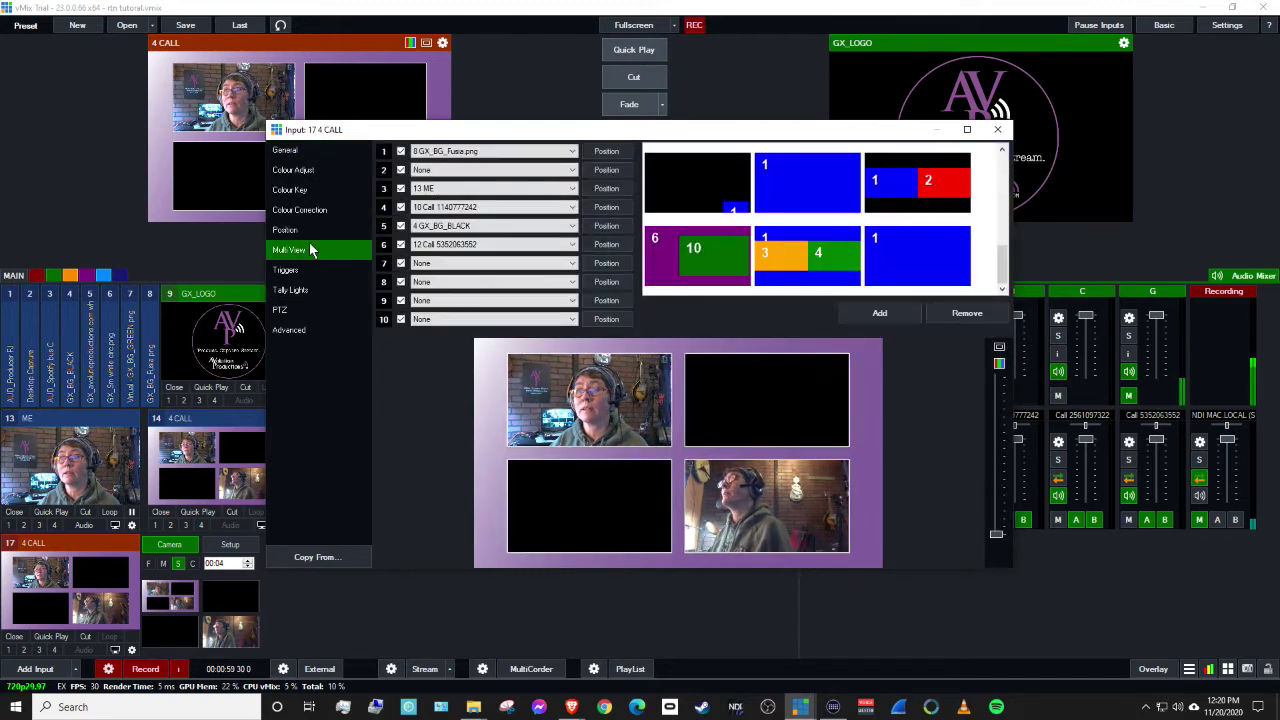
pyautogui.click(556, 151)
pyautogui.click(516, 224)
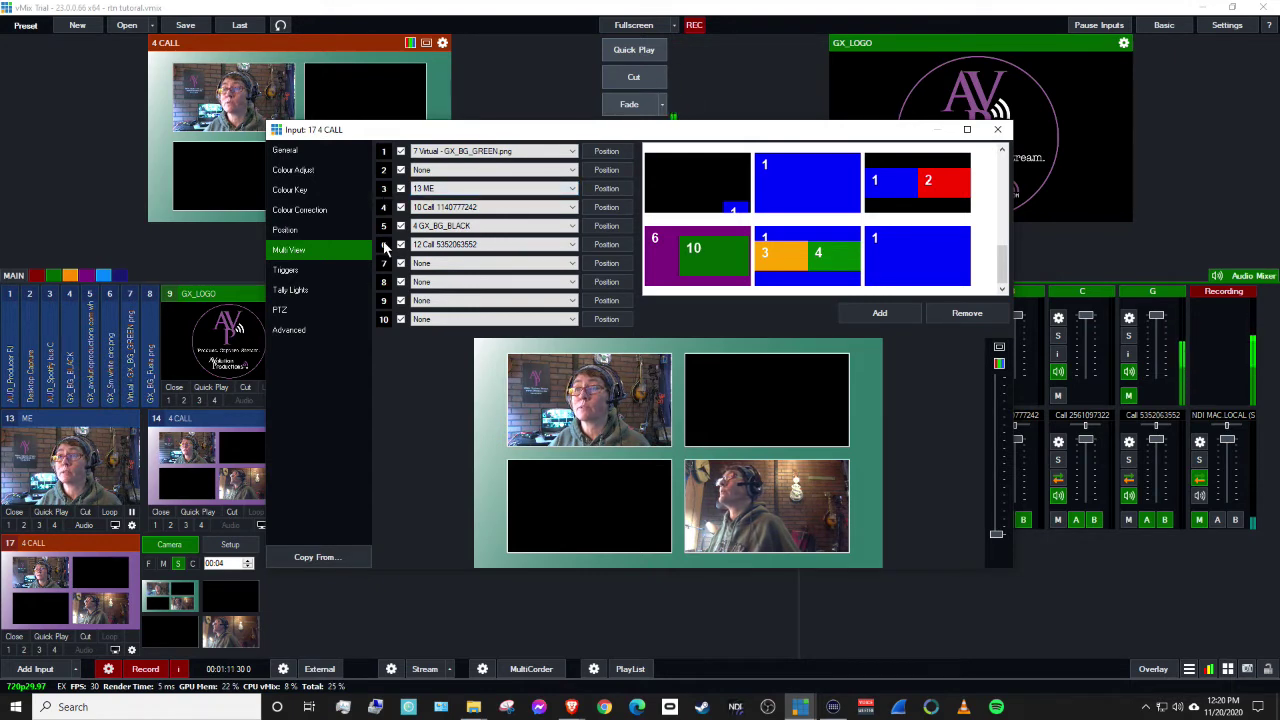
# - Shrink Overlay3 and Overlay4 tiles to 0.3 zoom, placing them top-left and top-right
pyautogui.click(306, 230)
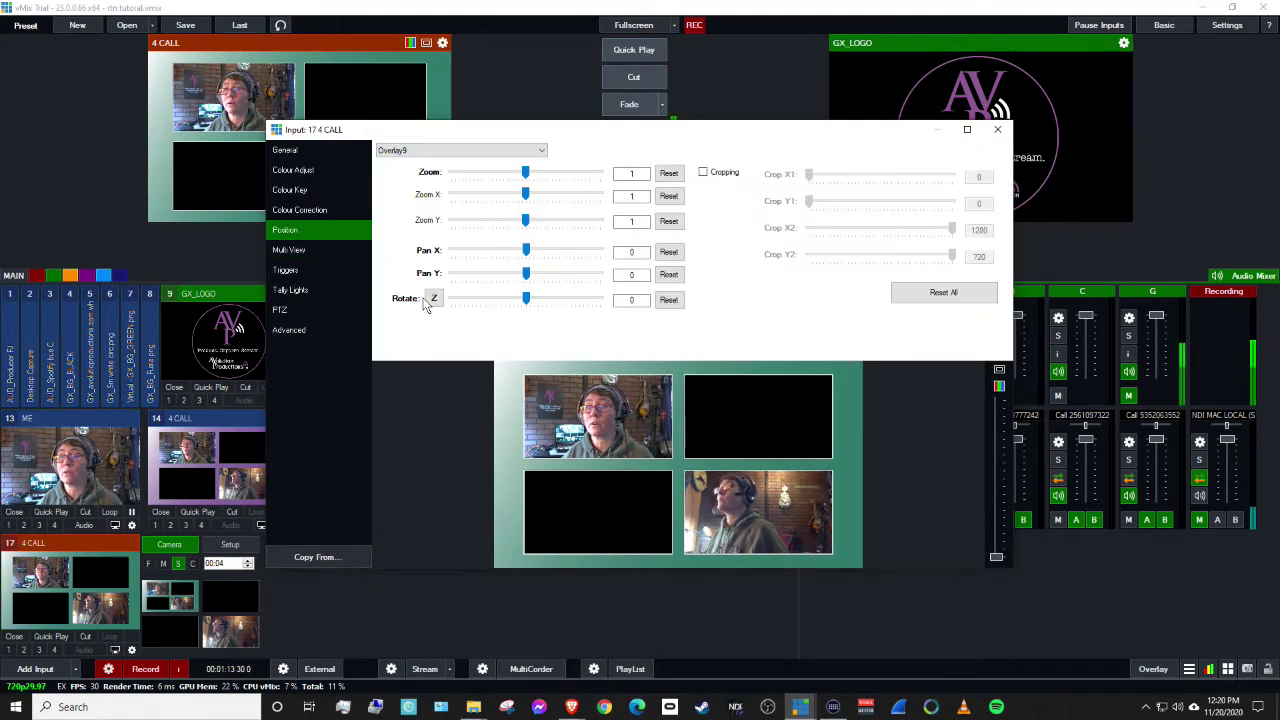
pyautogui.click(455, 150)
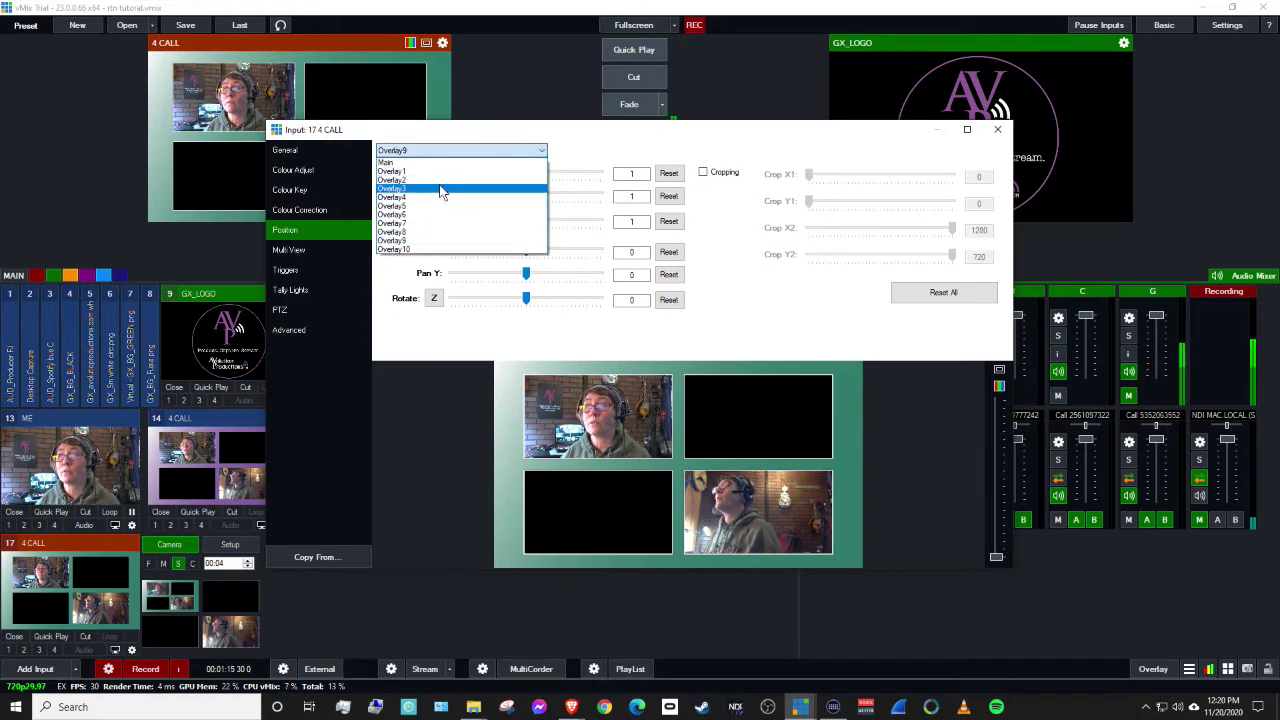
pyautogui.click(441, 189)
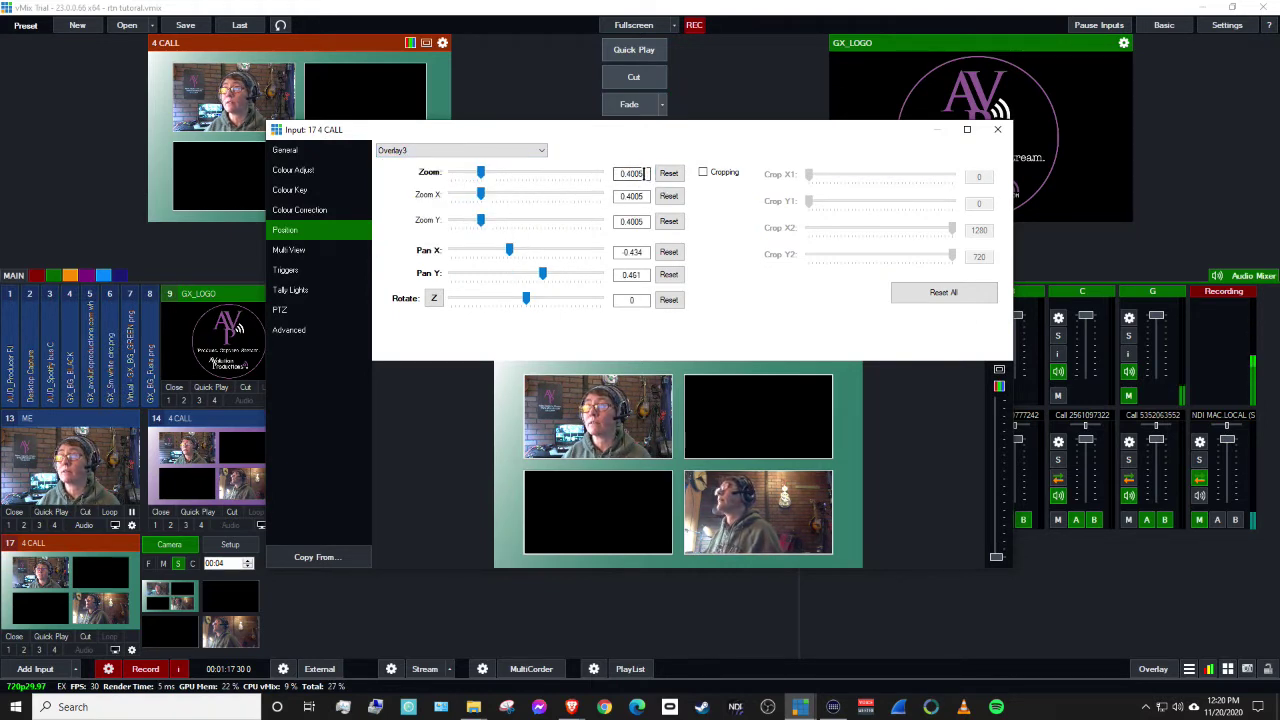
pyautogui.write('.3')
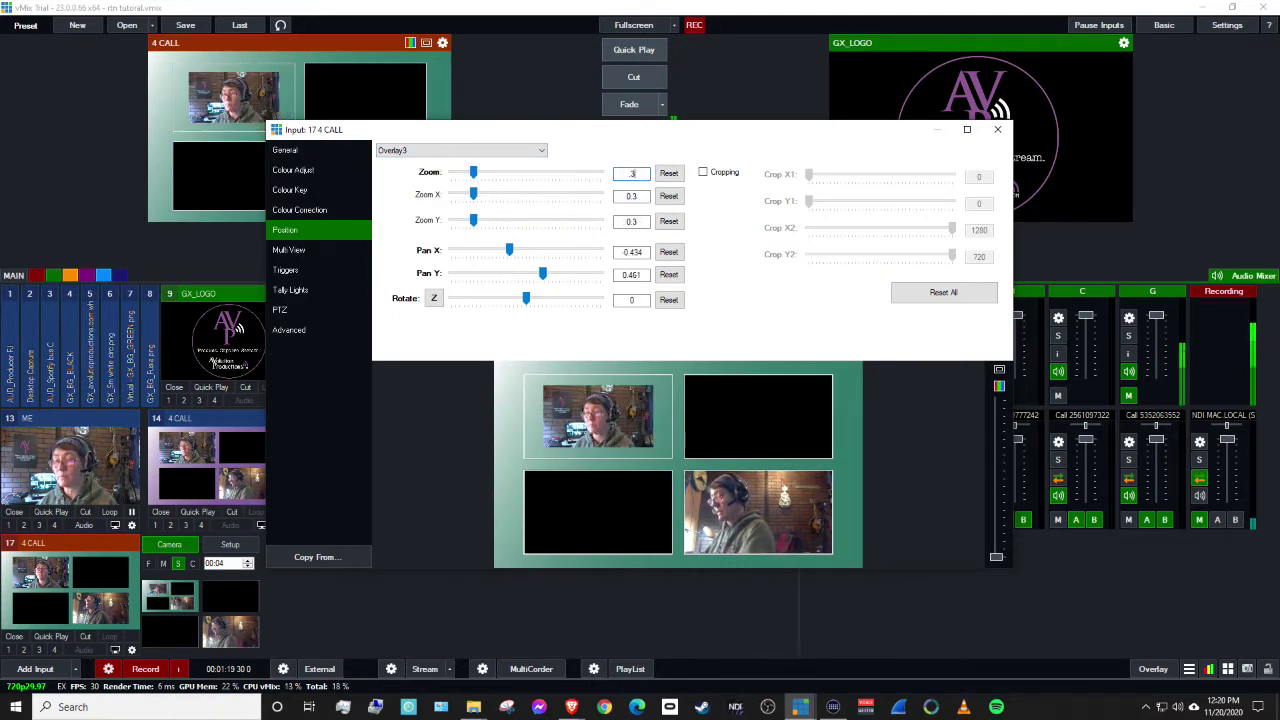
pyautogui.moveTo(595, 420); pyautogui.dragTo(547, 398)
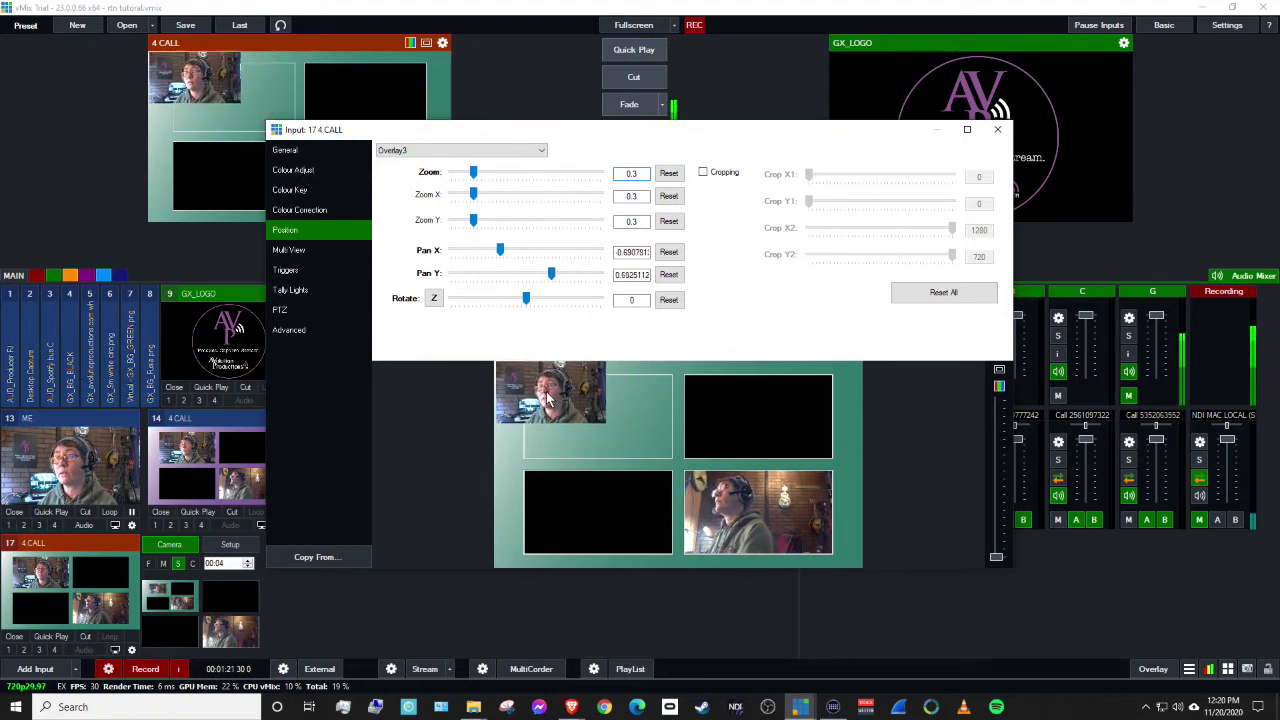
pyautogui.click(517, 151)
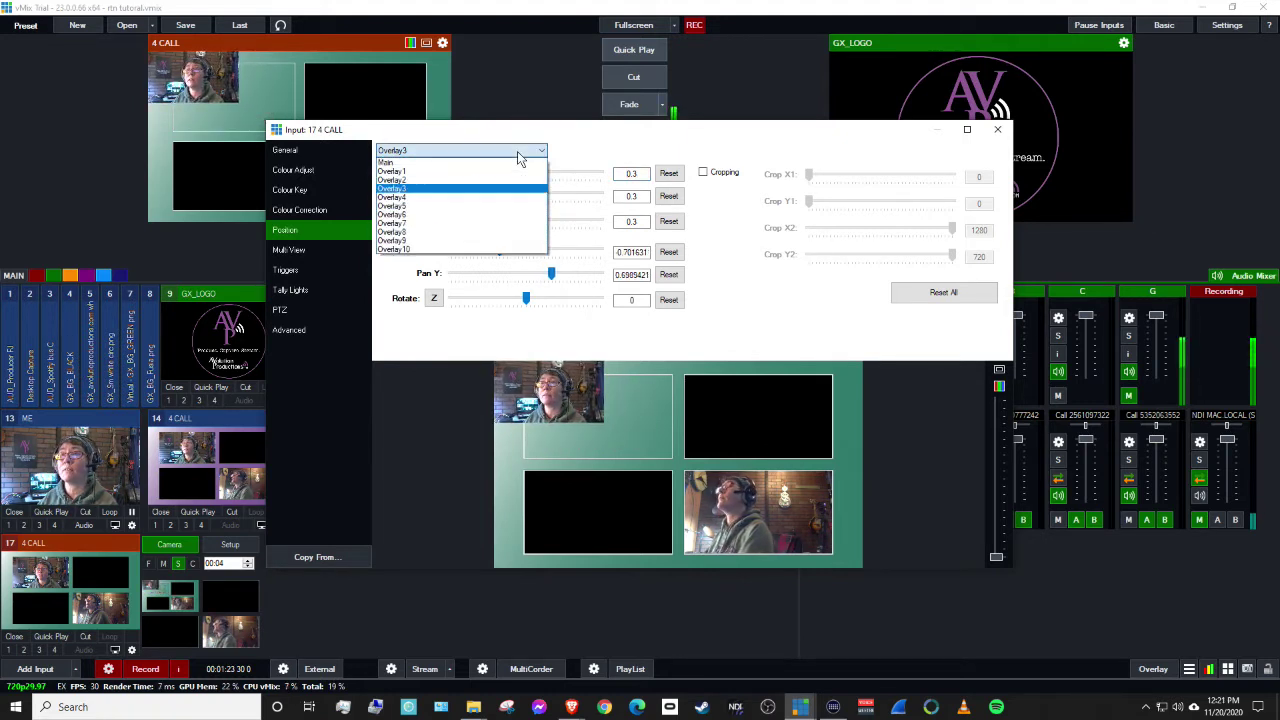
pyautogui.click(503, 205)
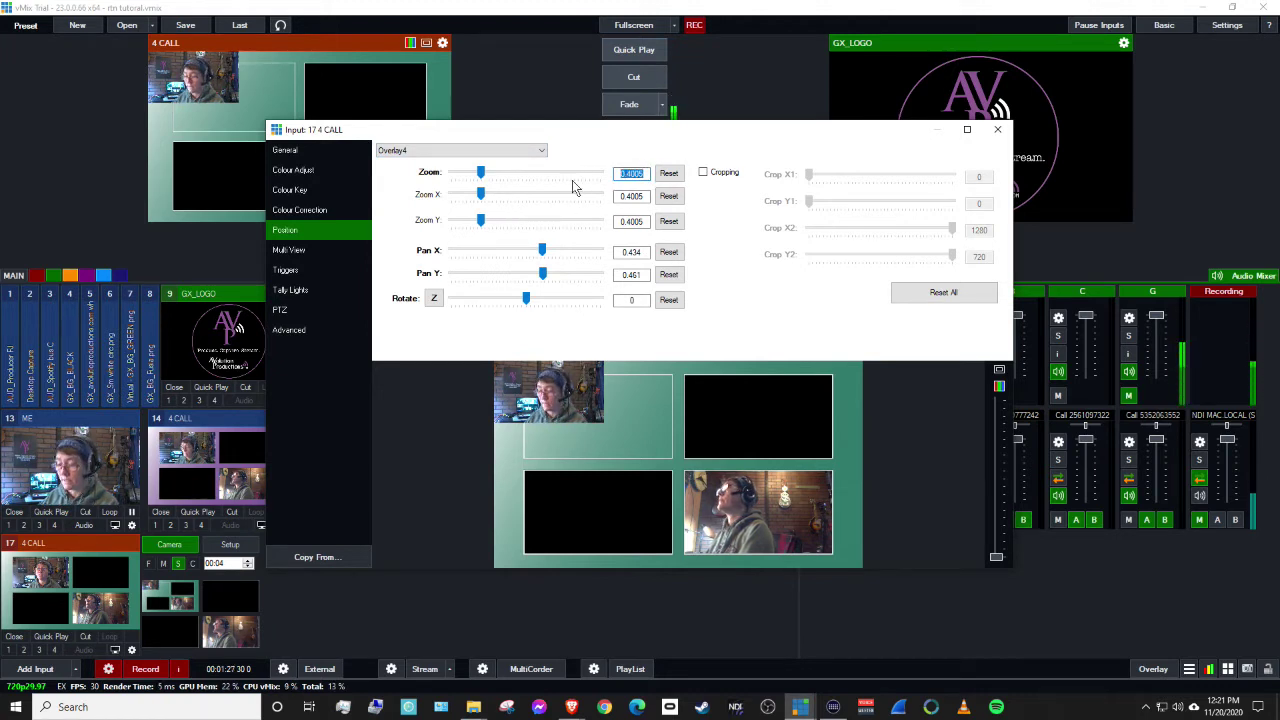
pyautogui.write('.3')
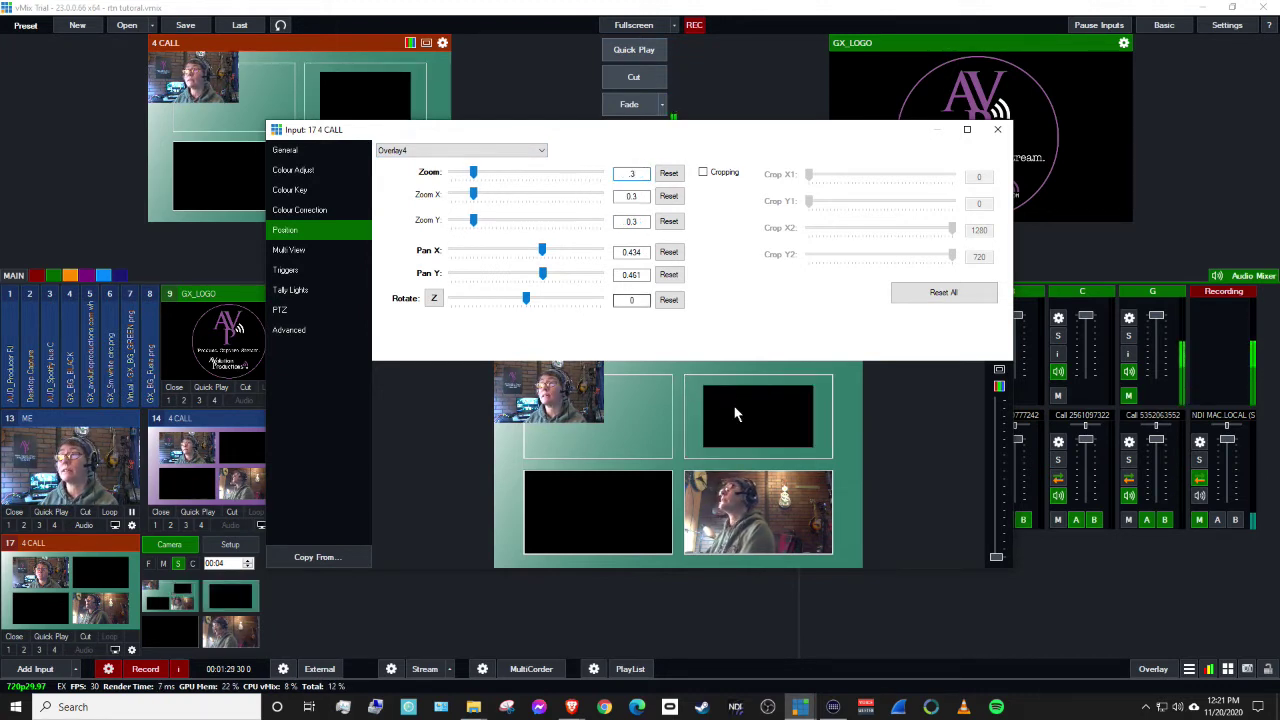
pyautogui.moveTo(745, 420)
pyautogui.mouseDown()
pyautogui.moveTo(828, 399)
pyautogui.moveTo(818, 415)
pyautogui.mouseUp()
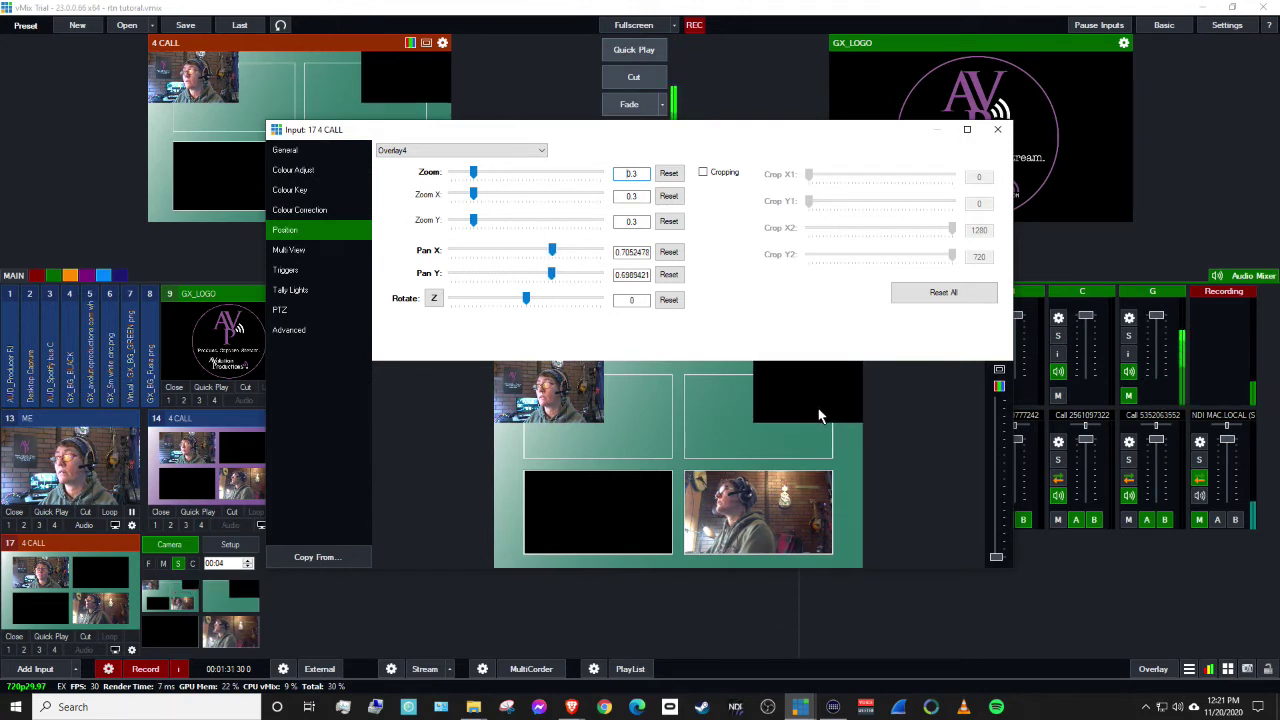
# - Shrink Overlay5 and Overlay6 tiles to 0.3 zoom, placing them bottom-left and bottom-right
pyautogui.click(420, 150)
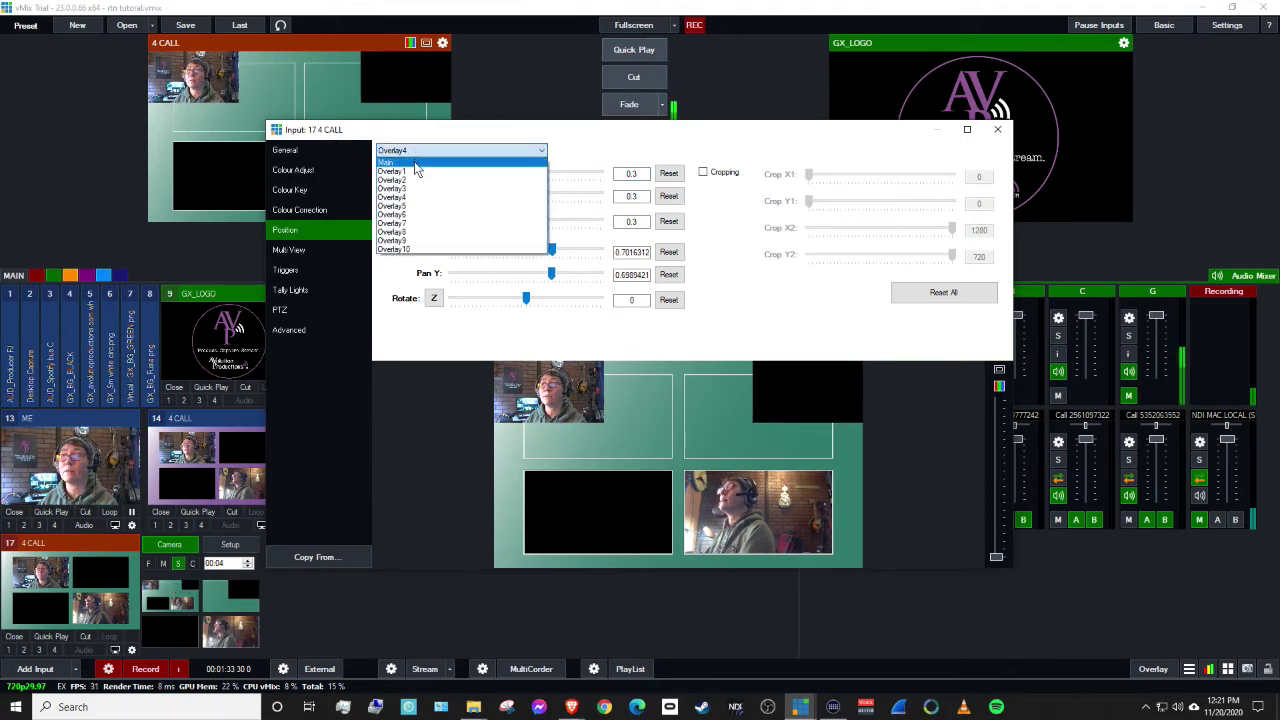
pyautogui.click(416, 206)
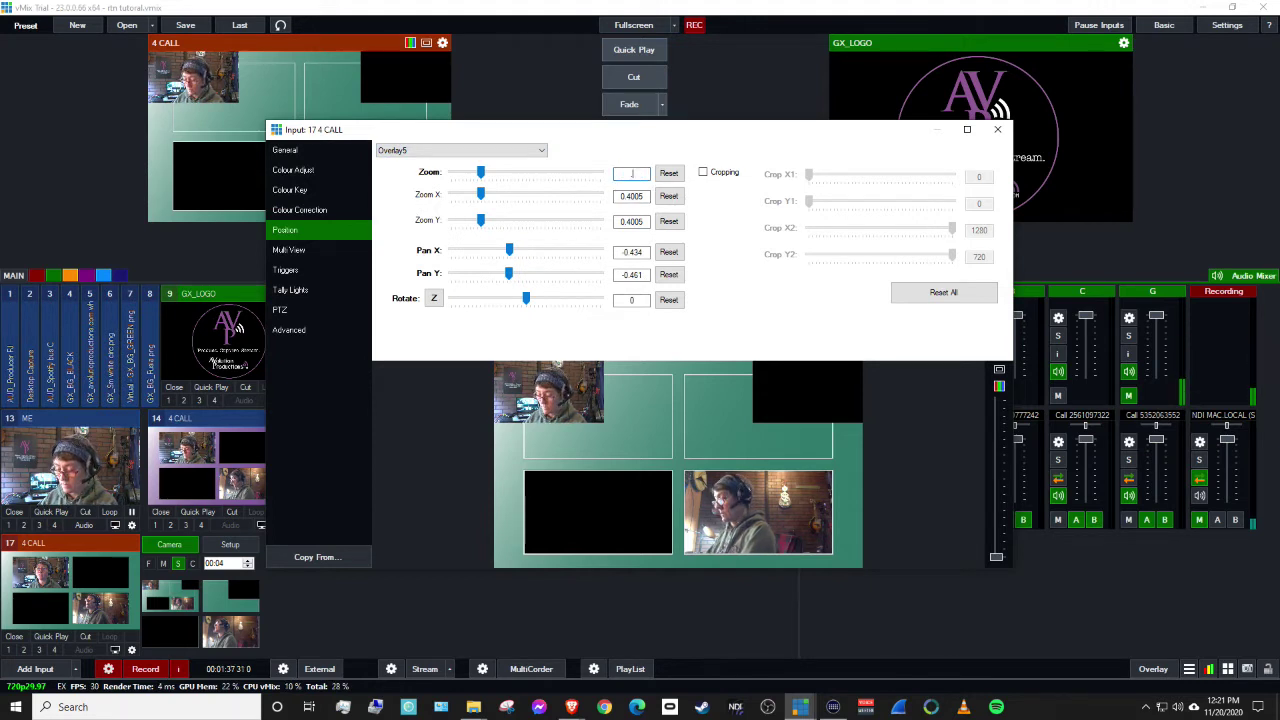
pyautogui.write('0.3')
pyautogui.moveTo(579, 509); pyautogui.dragTo(530, 545)
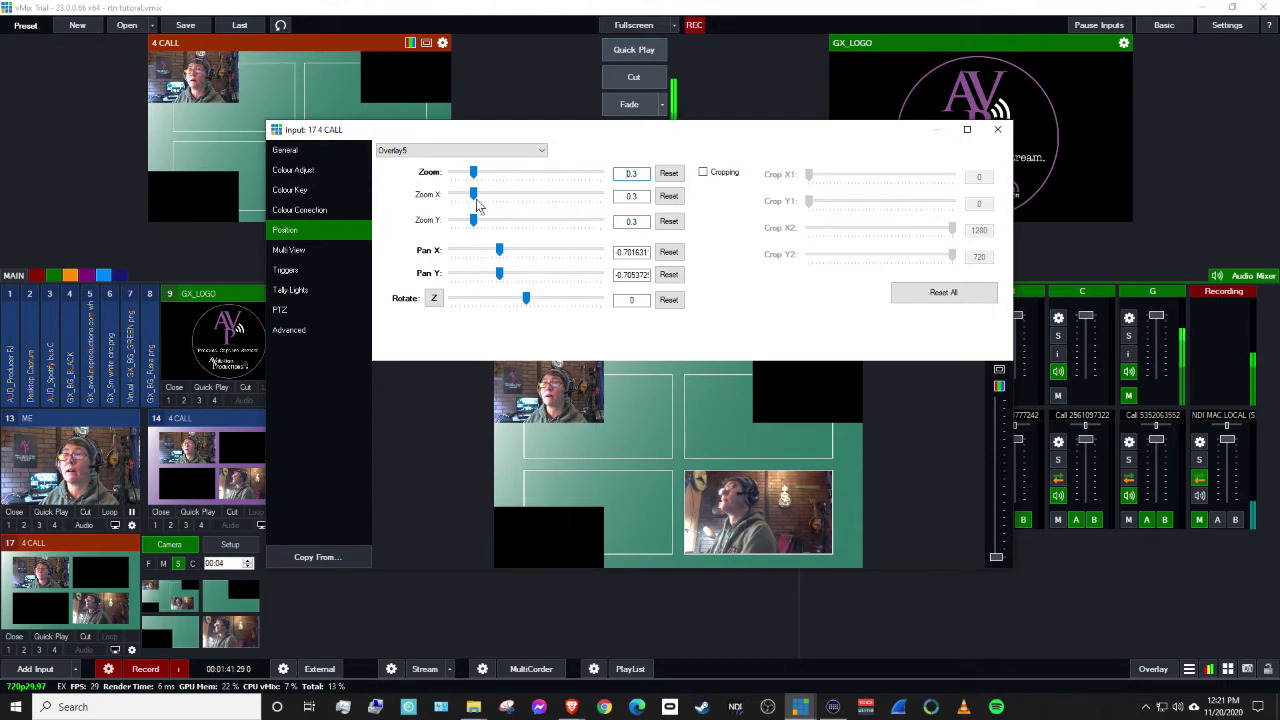
pyautogui.click(478, 152)
pyautogui.click(415, 214)
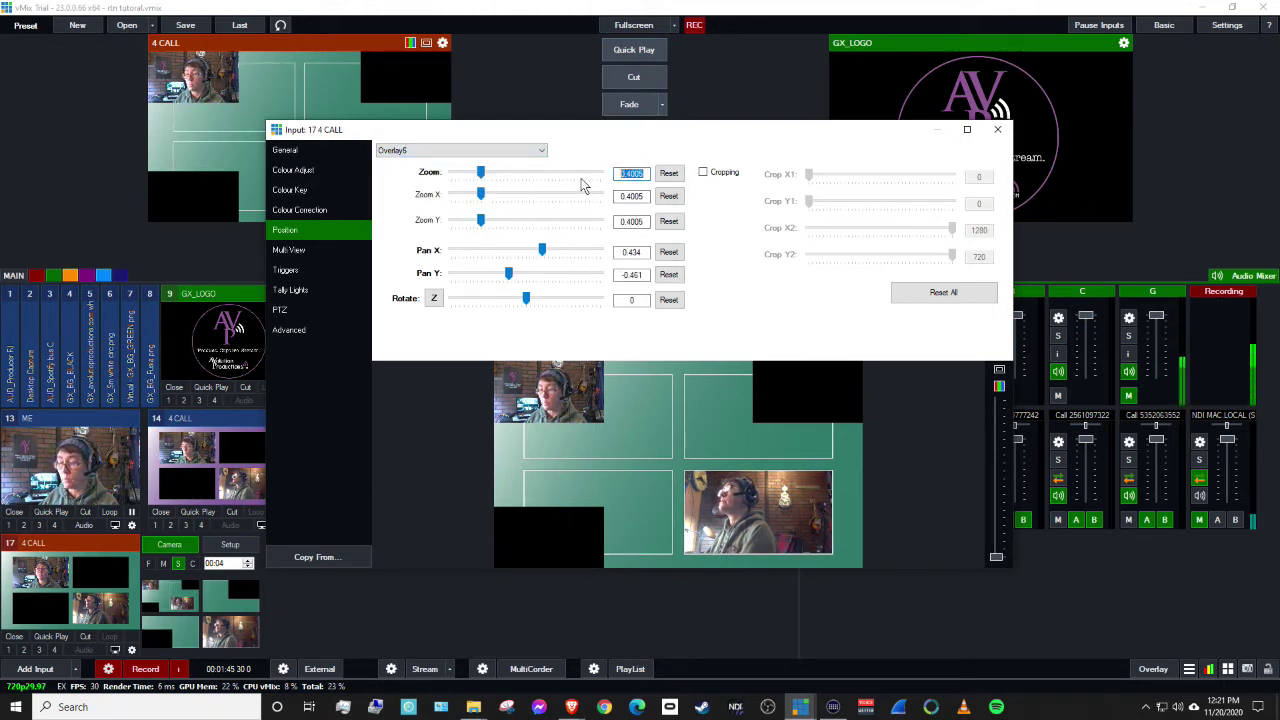
pyautogui.write('.3')
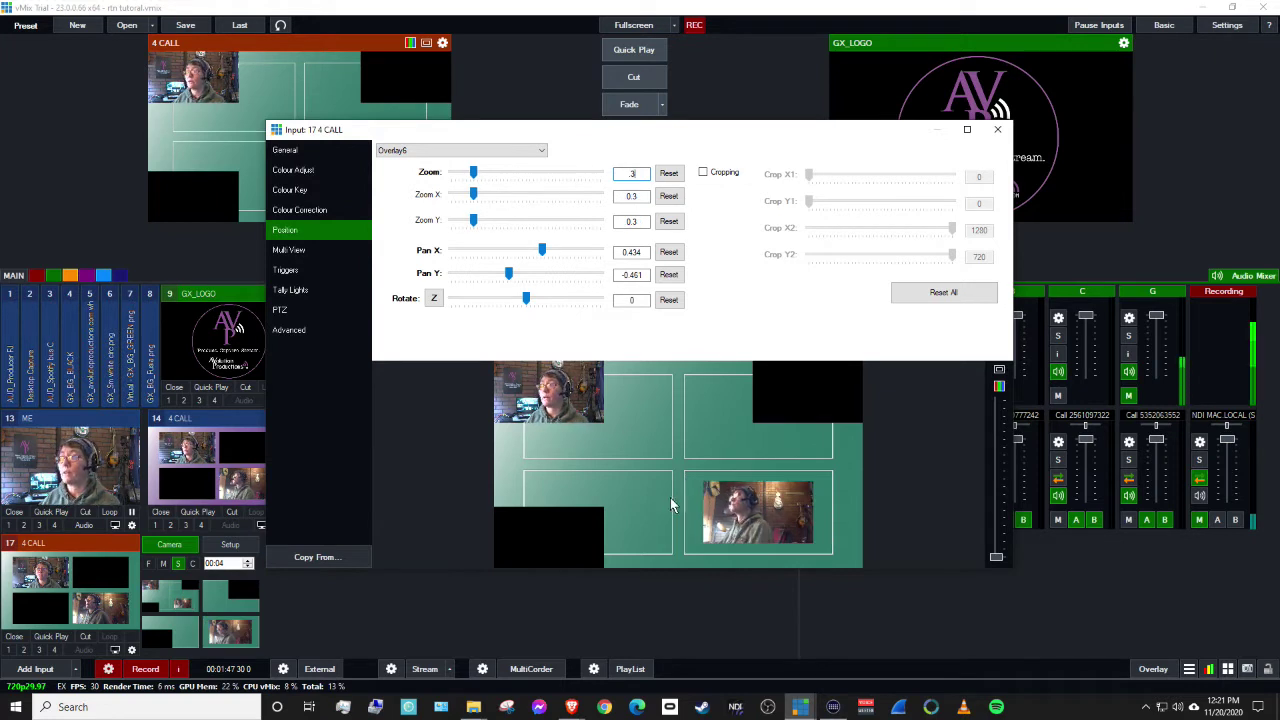
pyautogui.moveTo(753, 522); pyautogui.dragTo(804, 547)
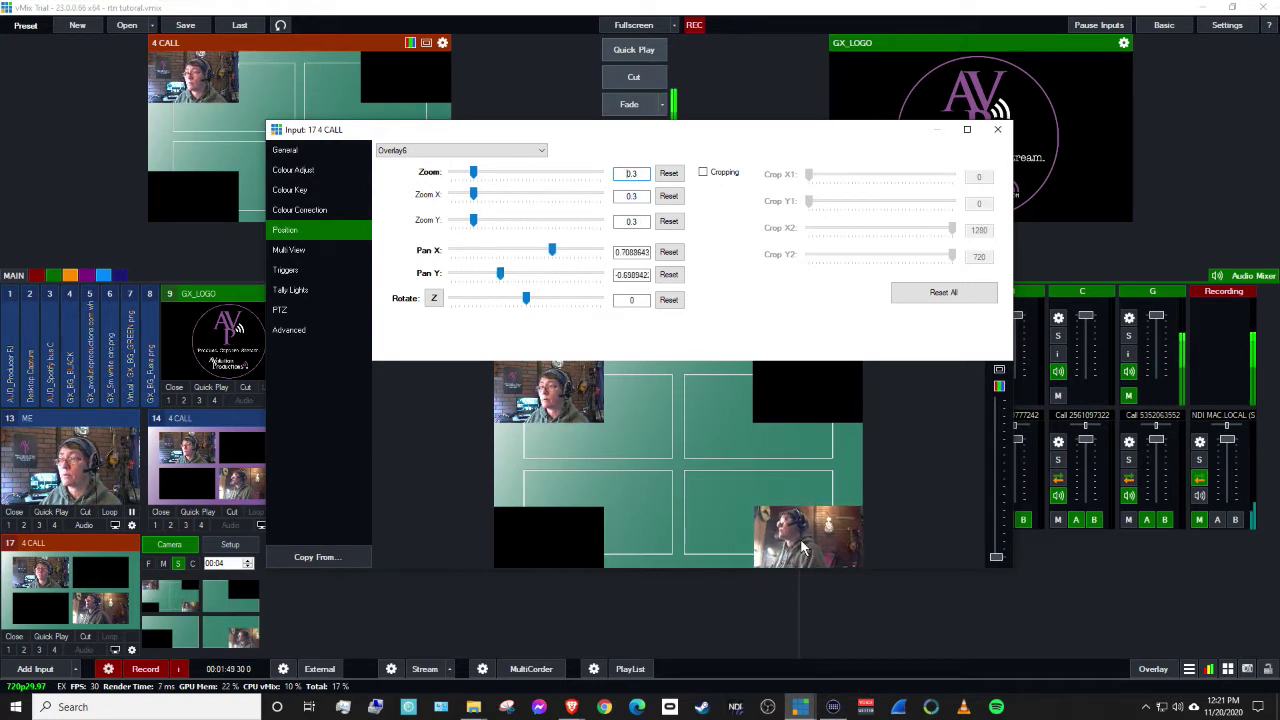
pyautogui.click(399, 152)
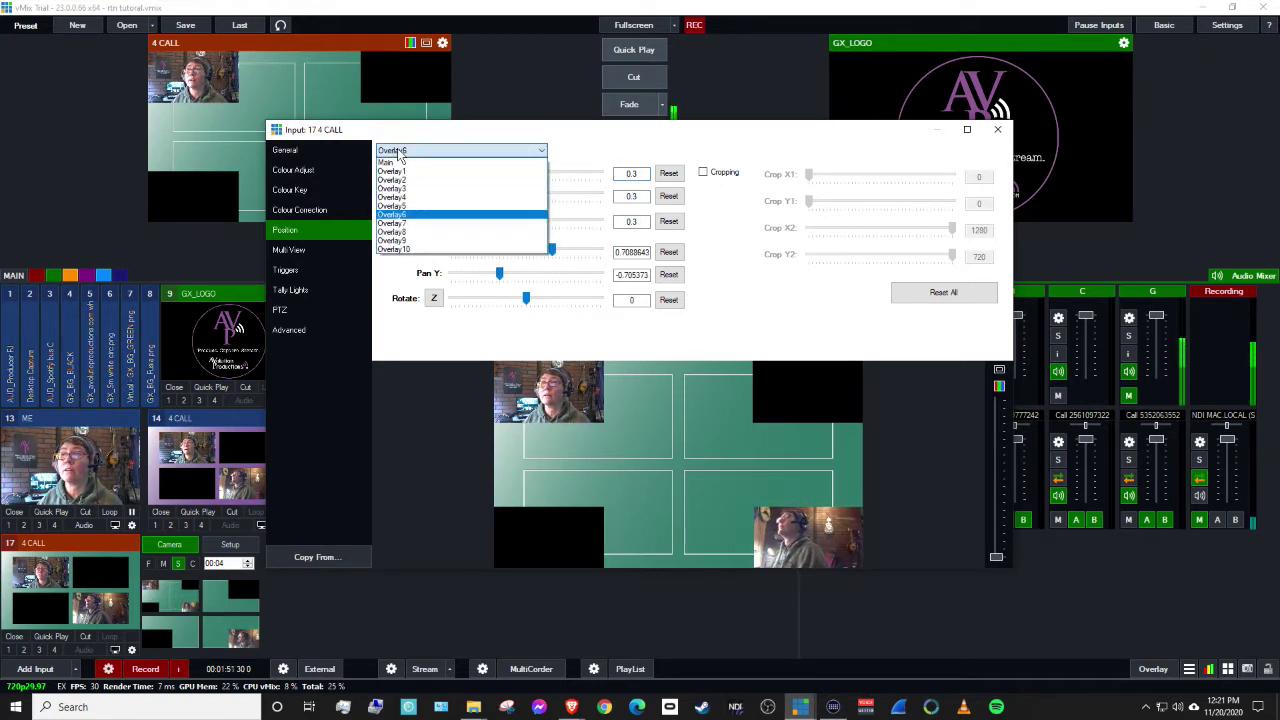
# - Zoom the Overlay2 grid-lines layer down to nothing and close the input settings
pyautogui.click(425, 180)
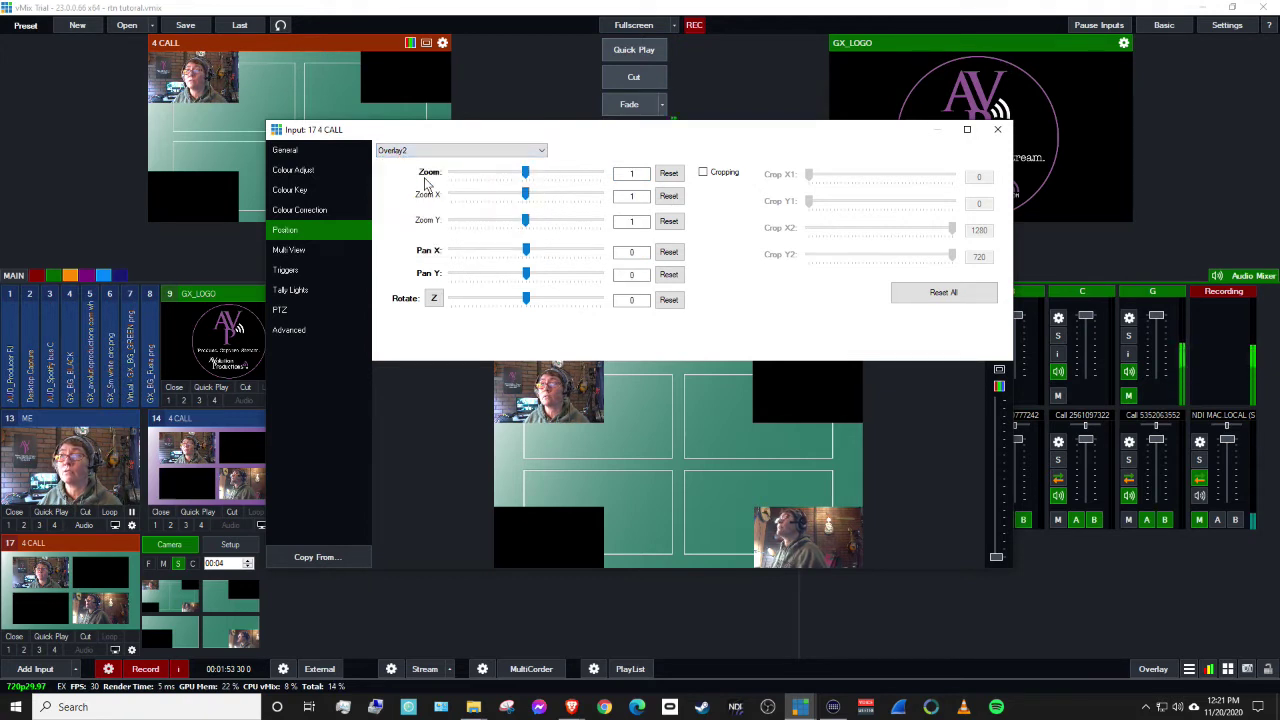
pyautogui.moveTo(523, 177); pyautogui.dragTo(415, 178)
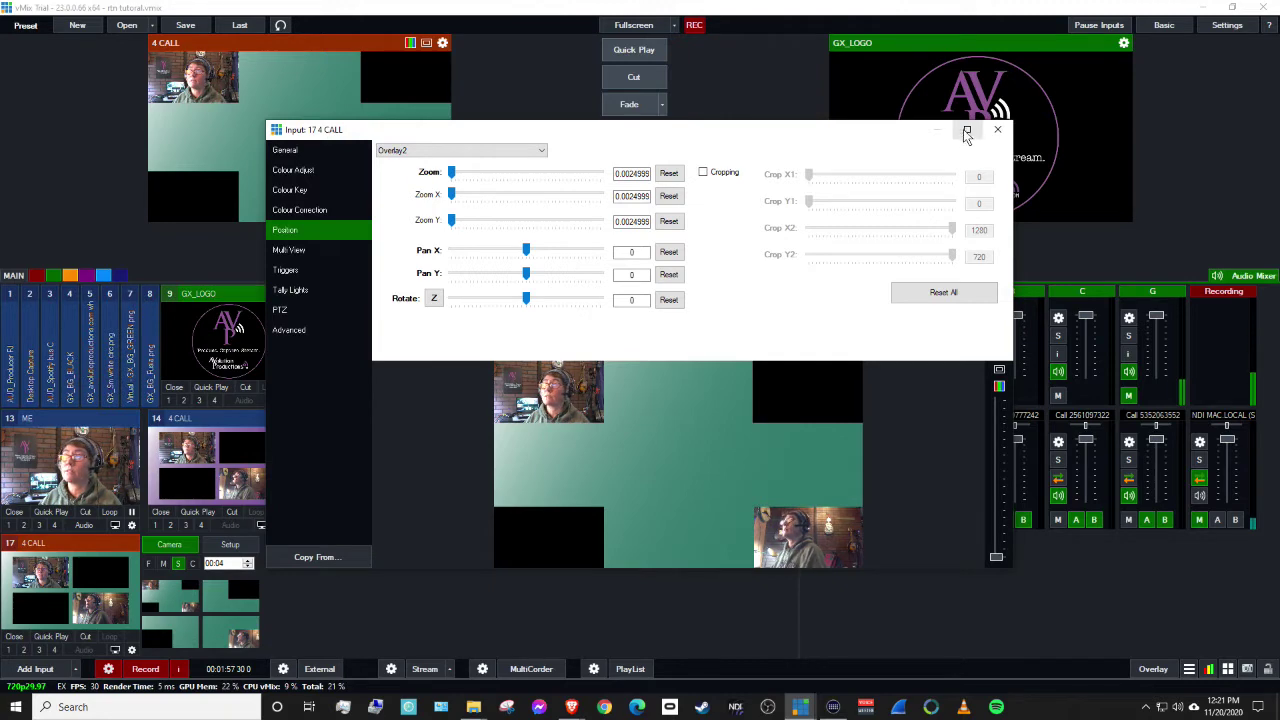
pyautogui.click(998, 131)
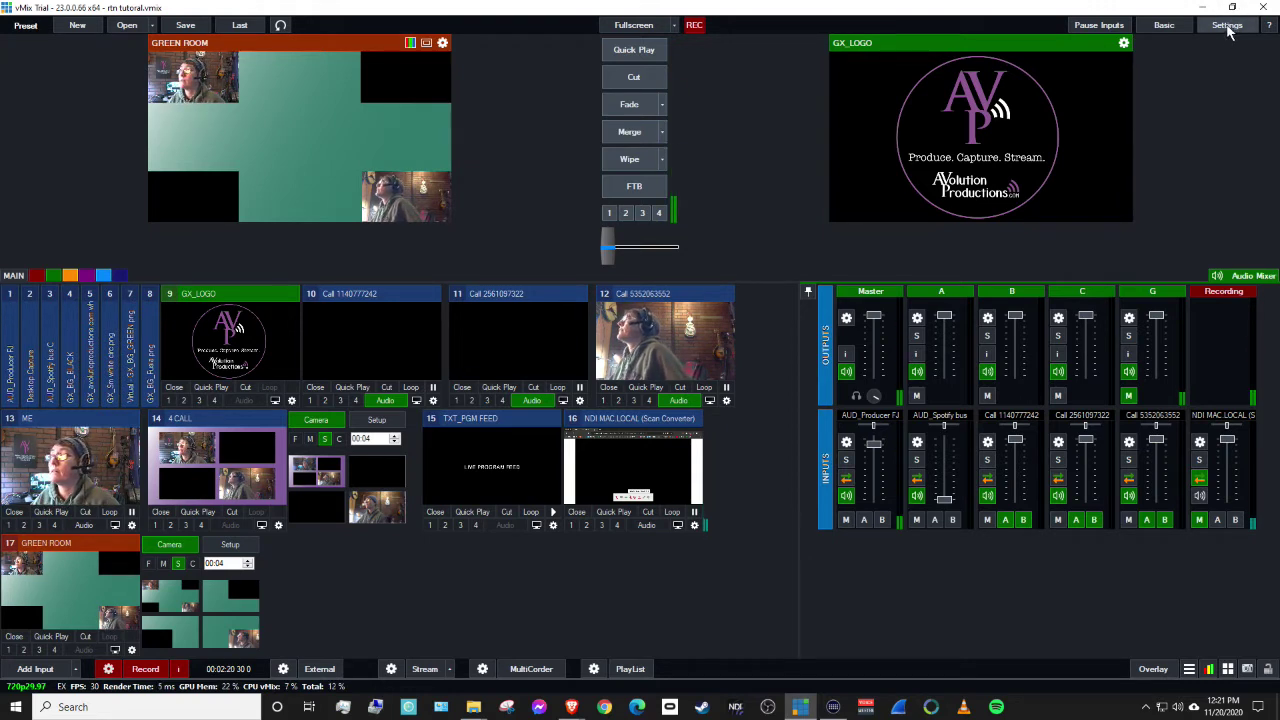
pyautogui.click(1228, 26)
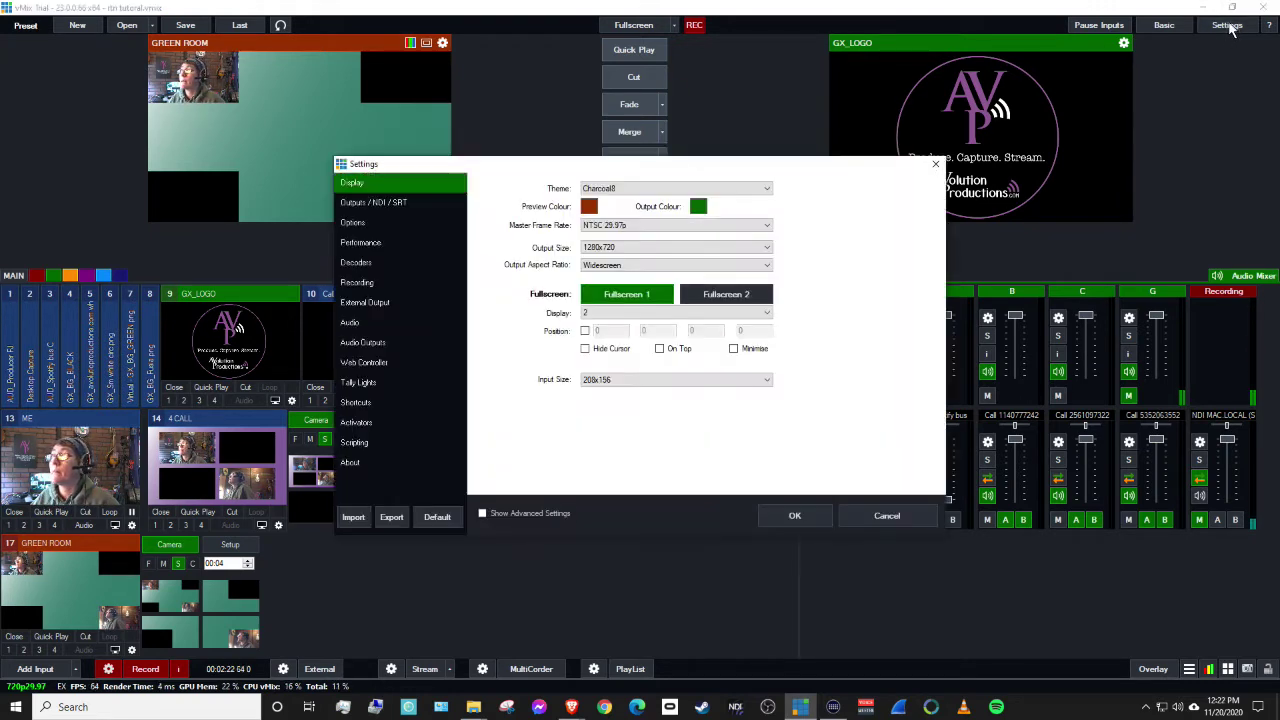
pyautogui.click(395, 204)
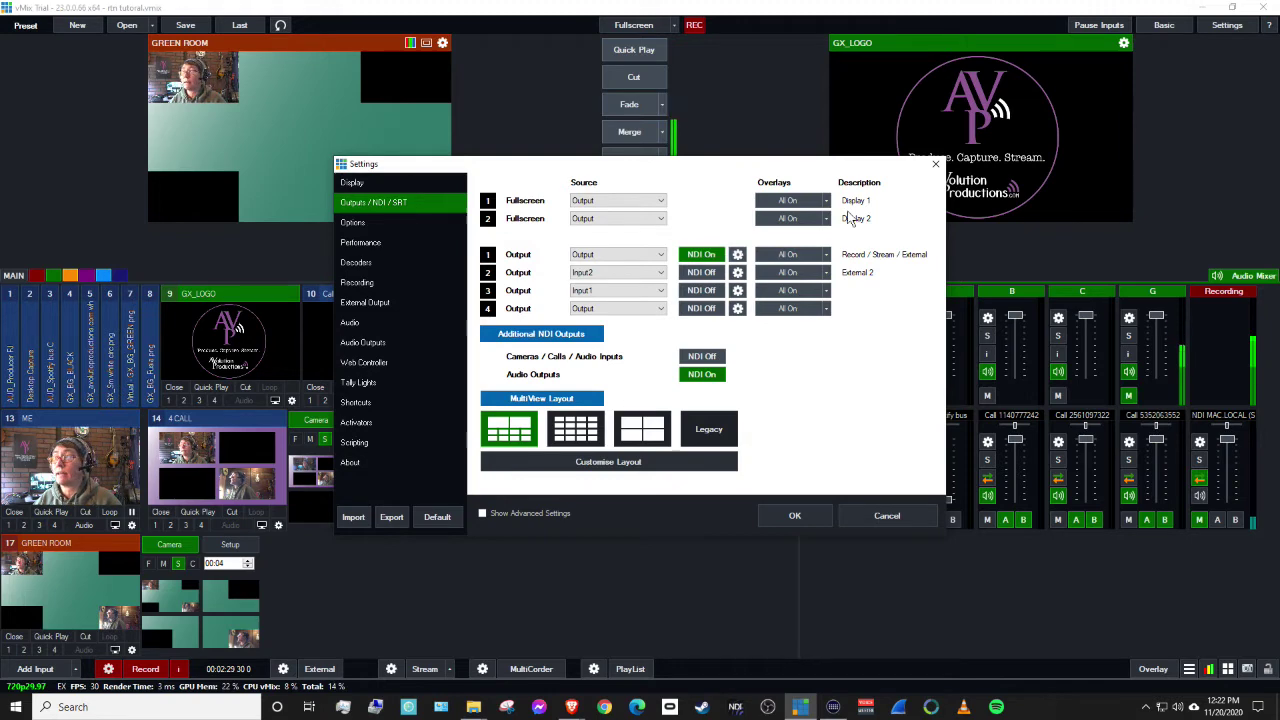
pyautogui.click(935, 165)
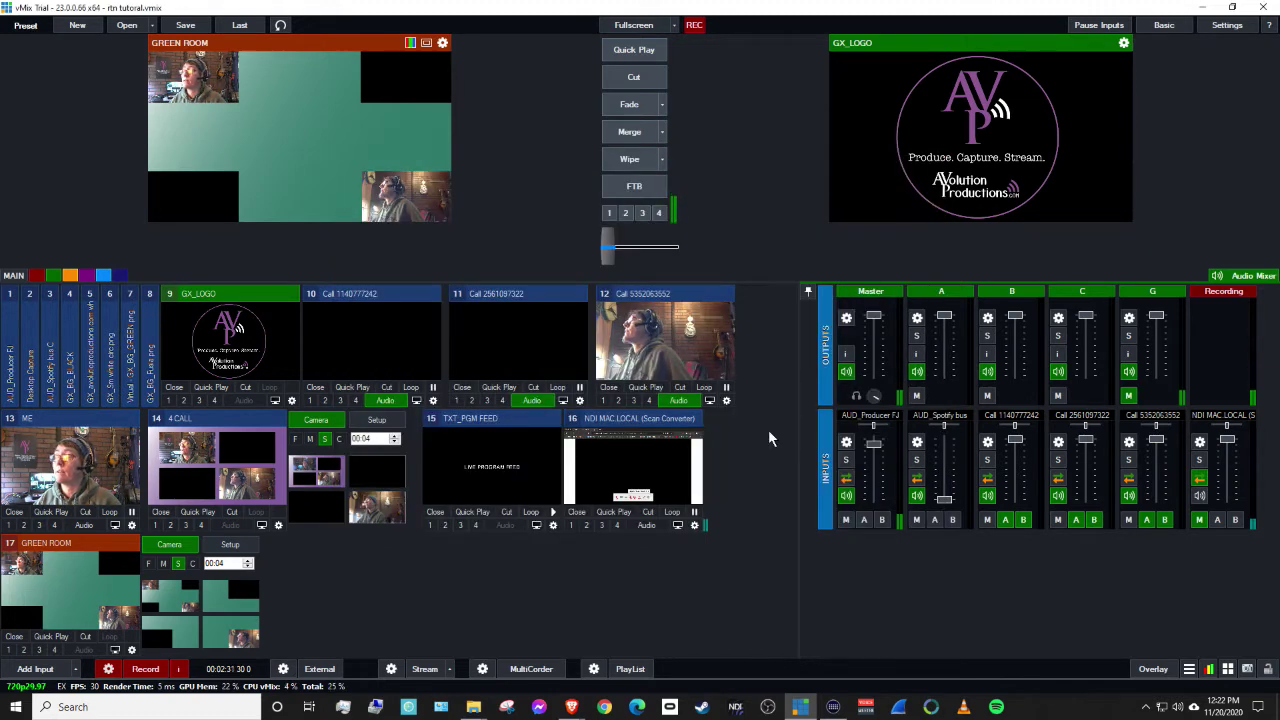
# - Add BLU-NUC's 'vMix - Output 1' NDI source as input 18
pyautogui.click(45, 672)
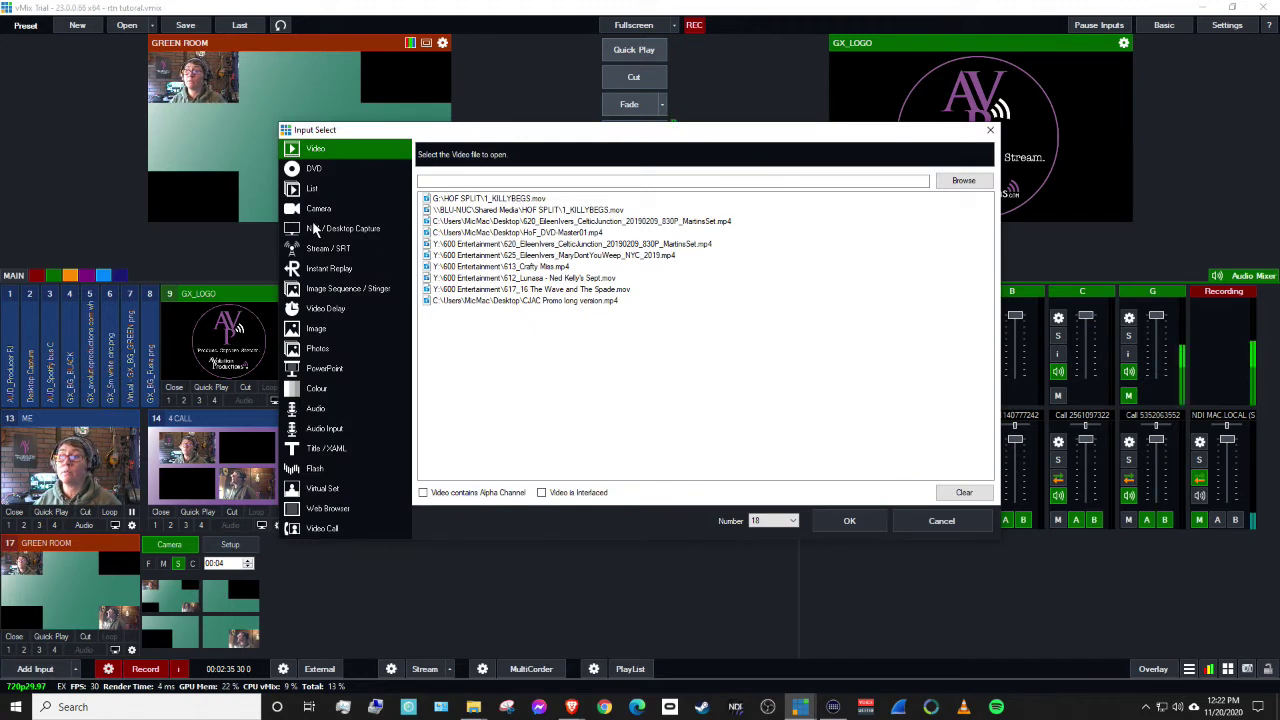
pyautogui.click(313, 229)
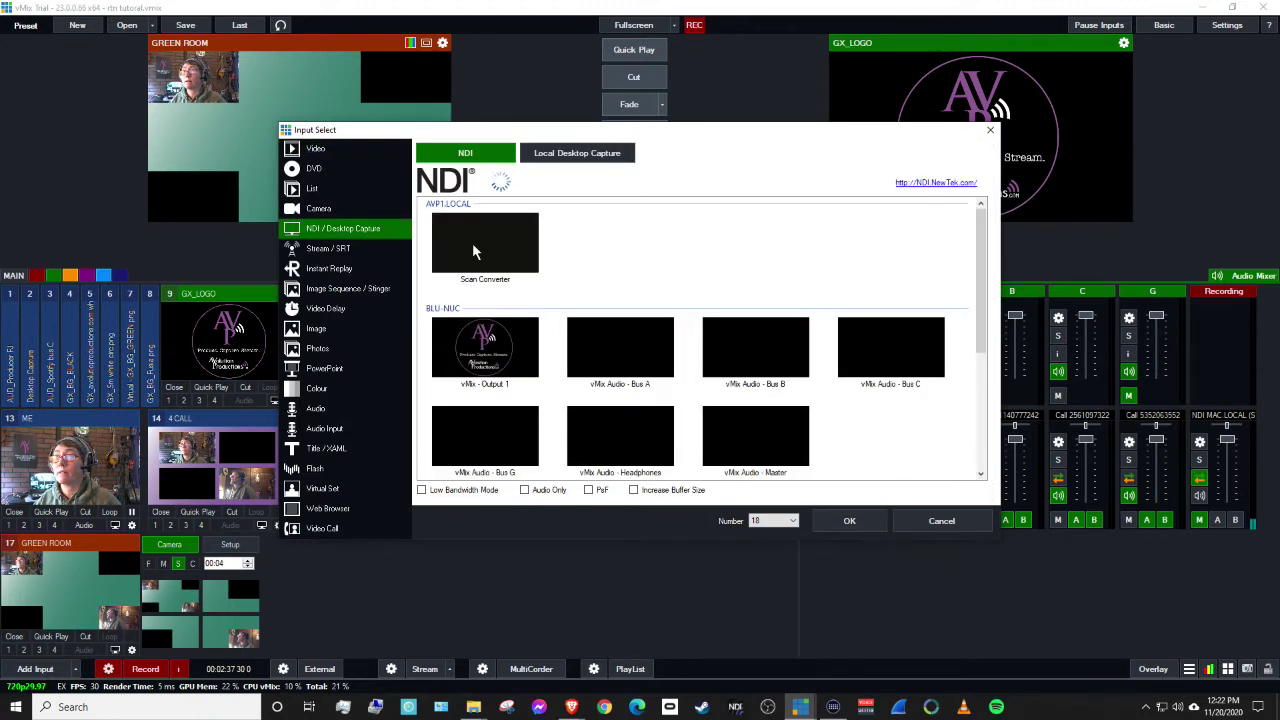
pyautogui.click(495, 370)
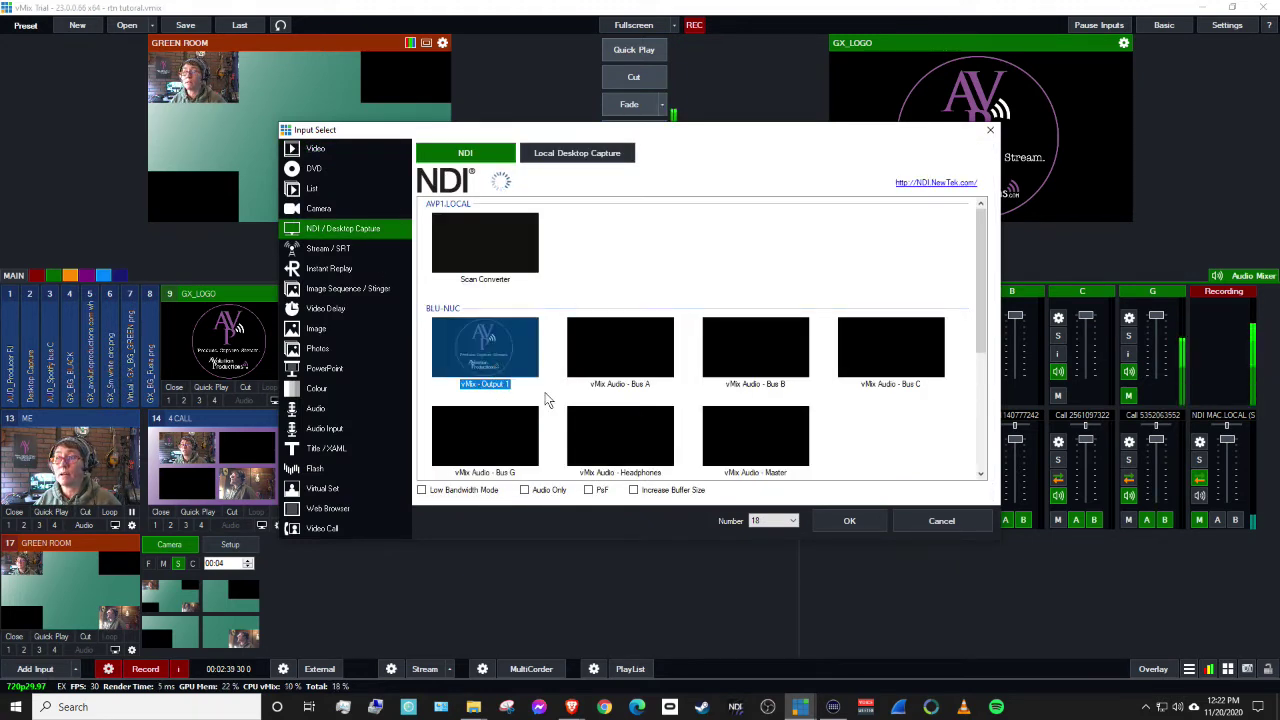
pyautogui.click(849, 520)
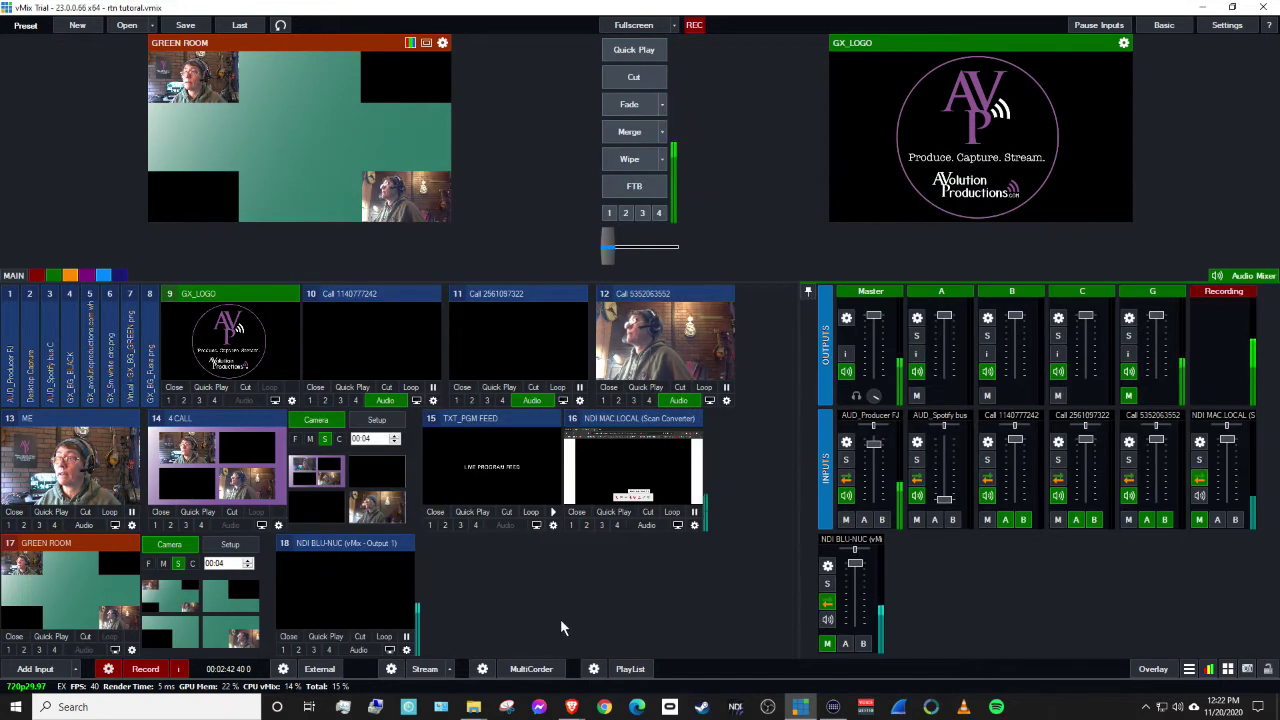
# - Rename input 18 to PGM RTN in its General settings
pyautogui.click(332, 594)
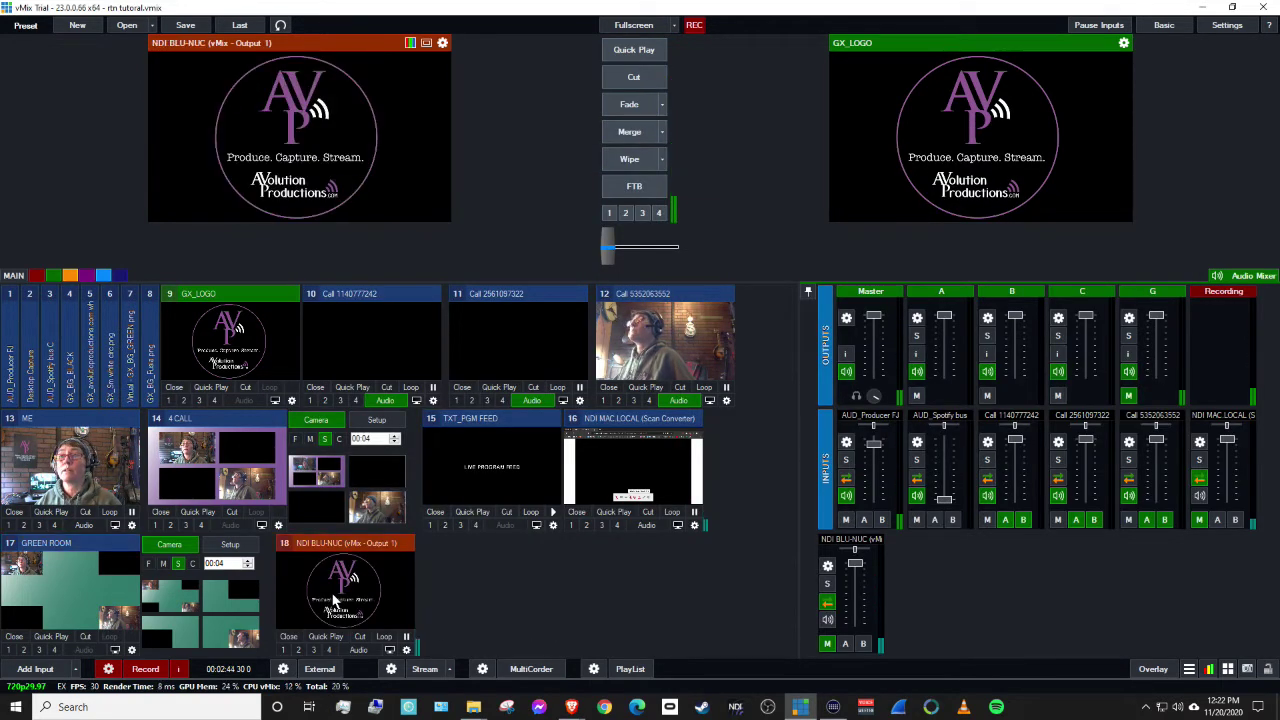
pyautogui.click(406, 649)
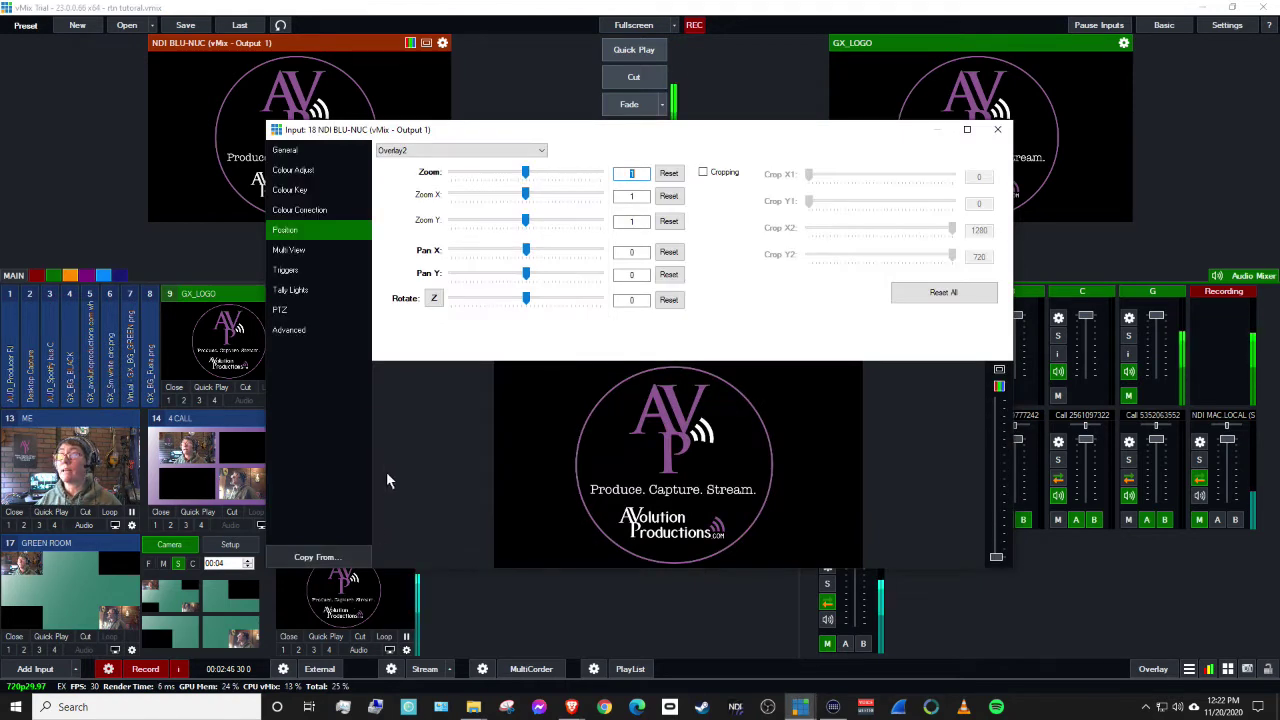
pyautogui.click(285, 150)
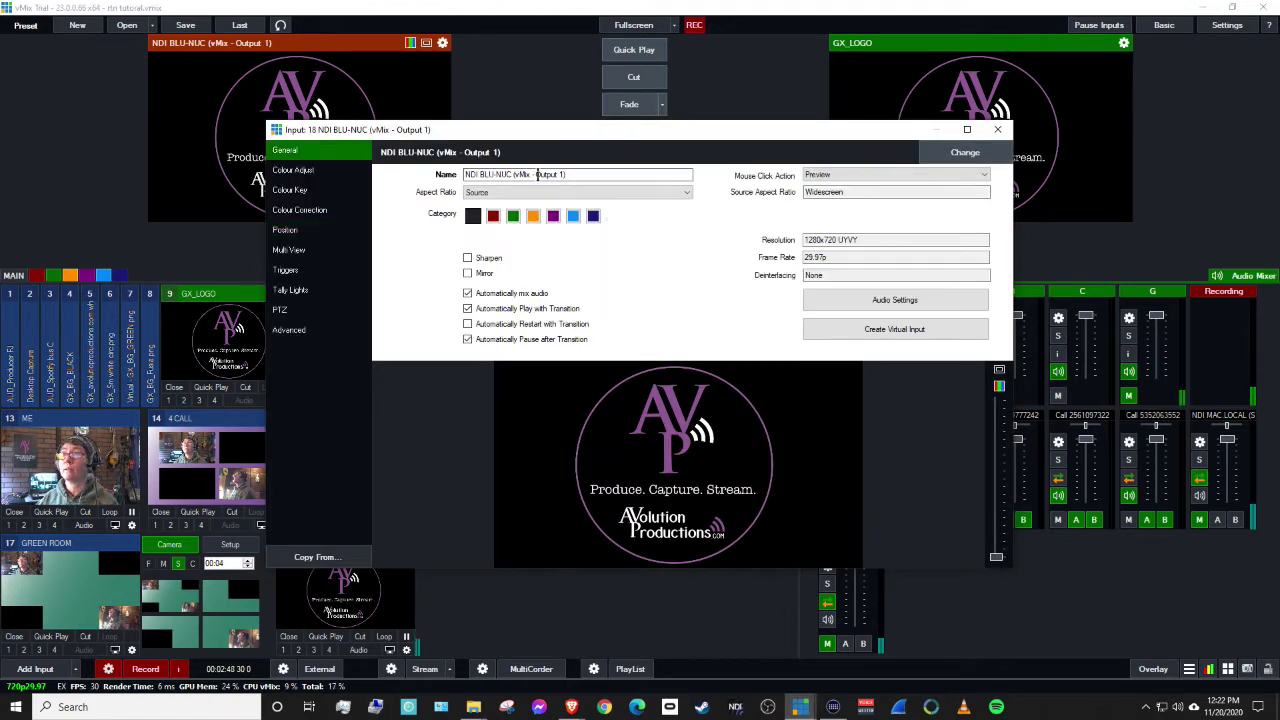
pyautogui.moveTo(584, 175); pyautogui.dragTo(420, 176)
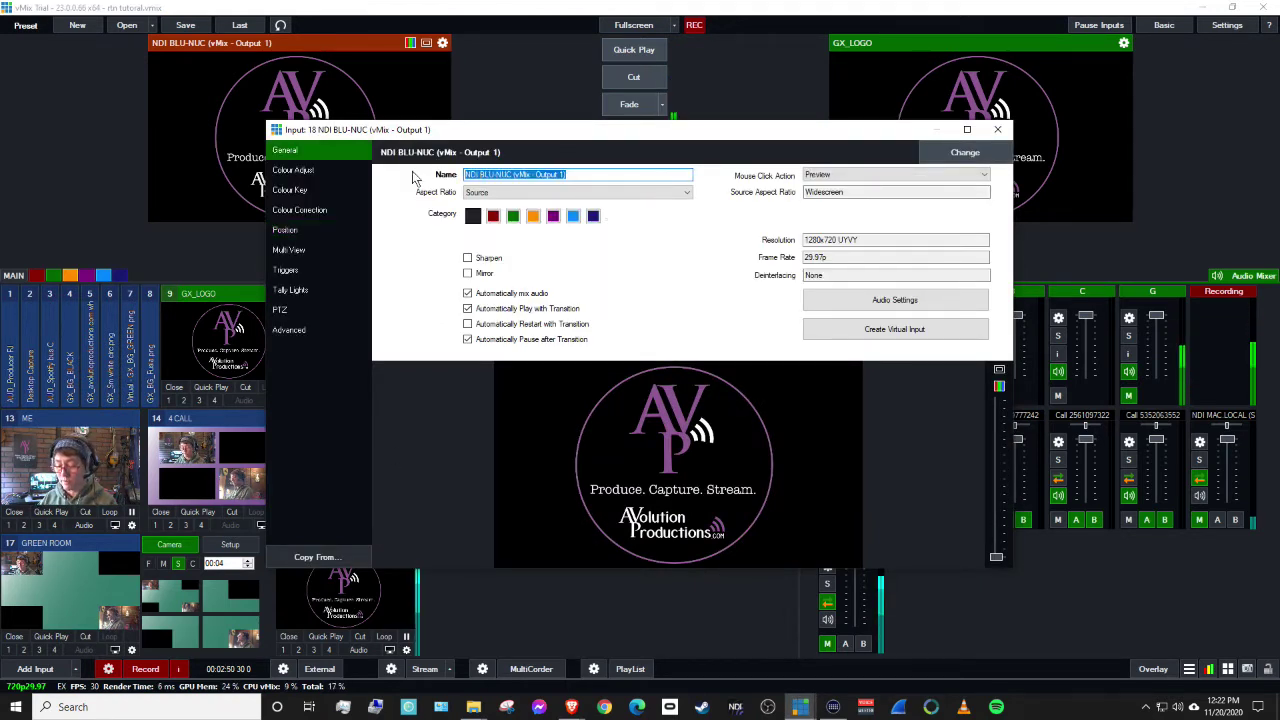
pyautogui.write('PGM RTN')
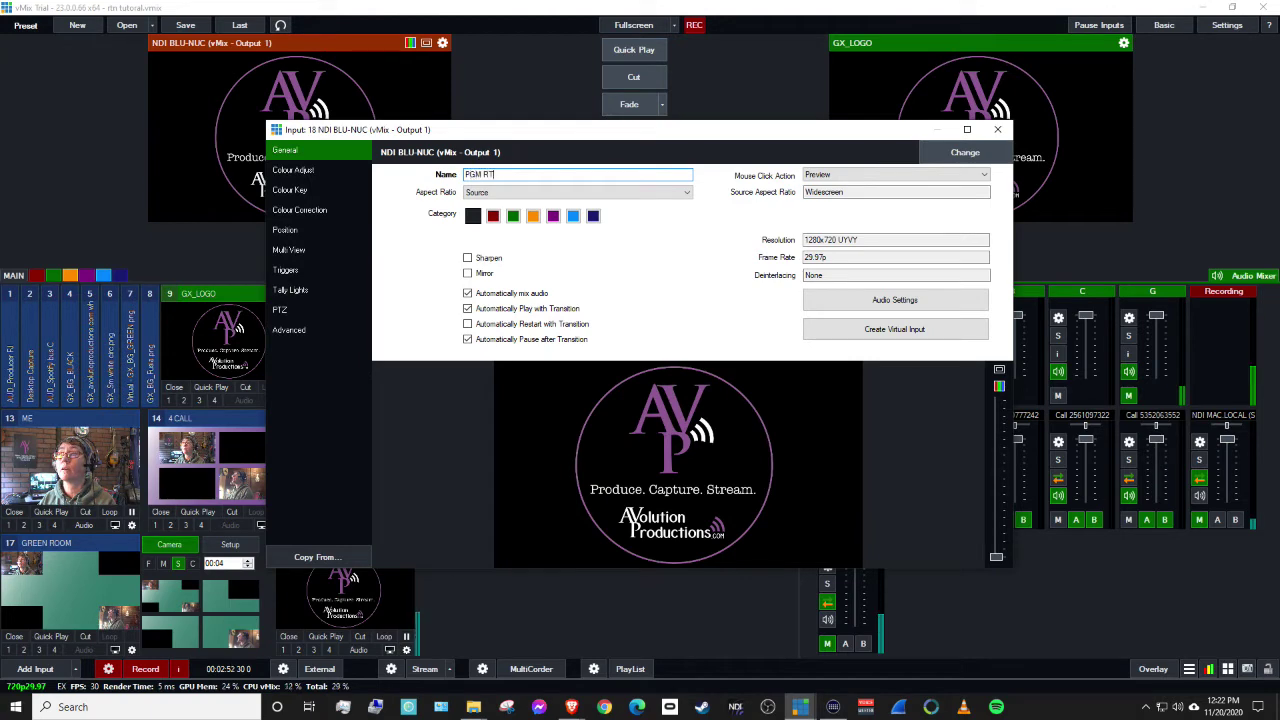
pyautogui.click(997, 129)
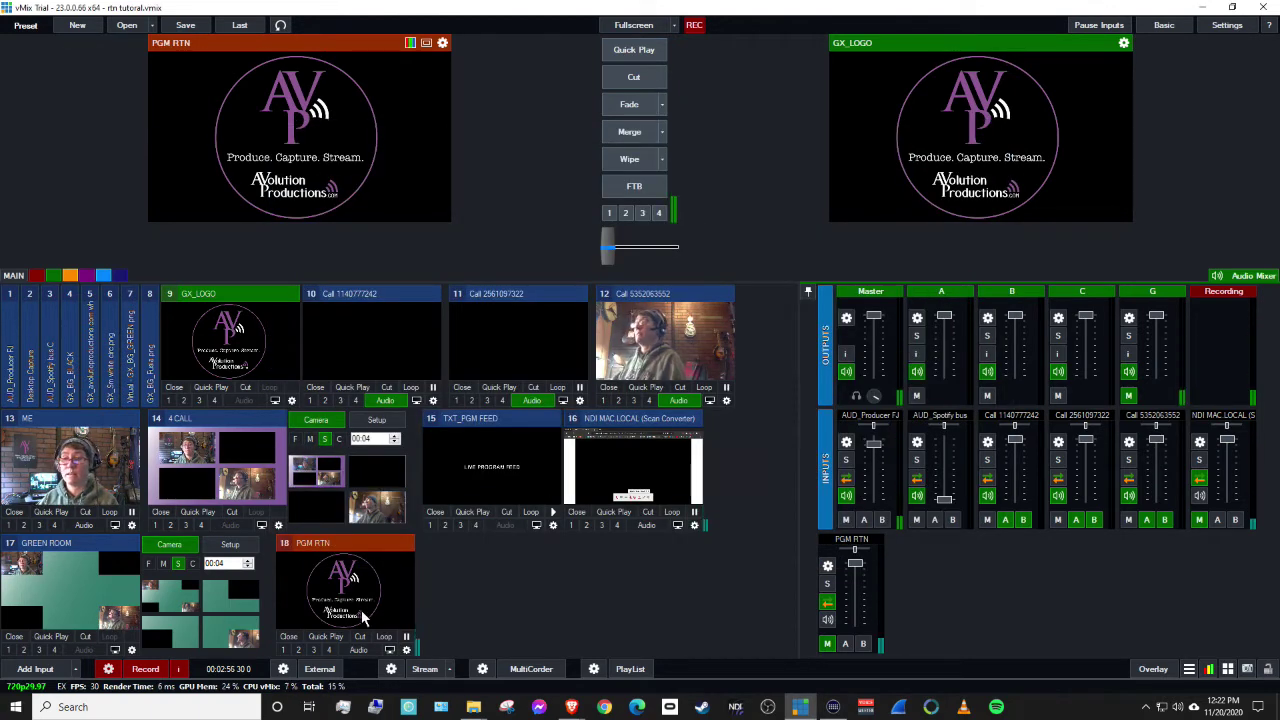
# - Assign PGM RTN to Multi View layer 10 of the GREEN ROOM input
pyautogui.doubleClick(56, 576)
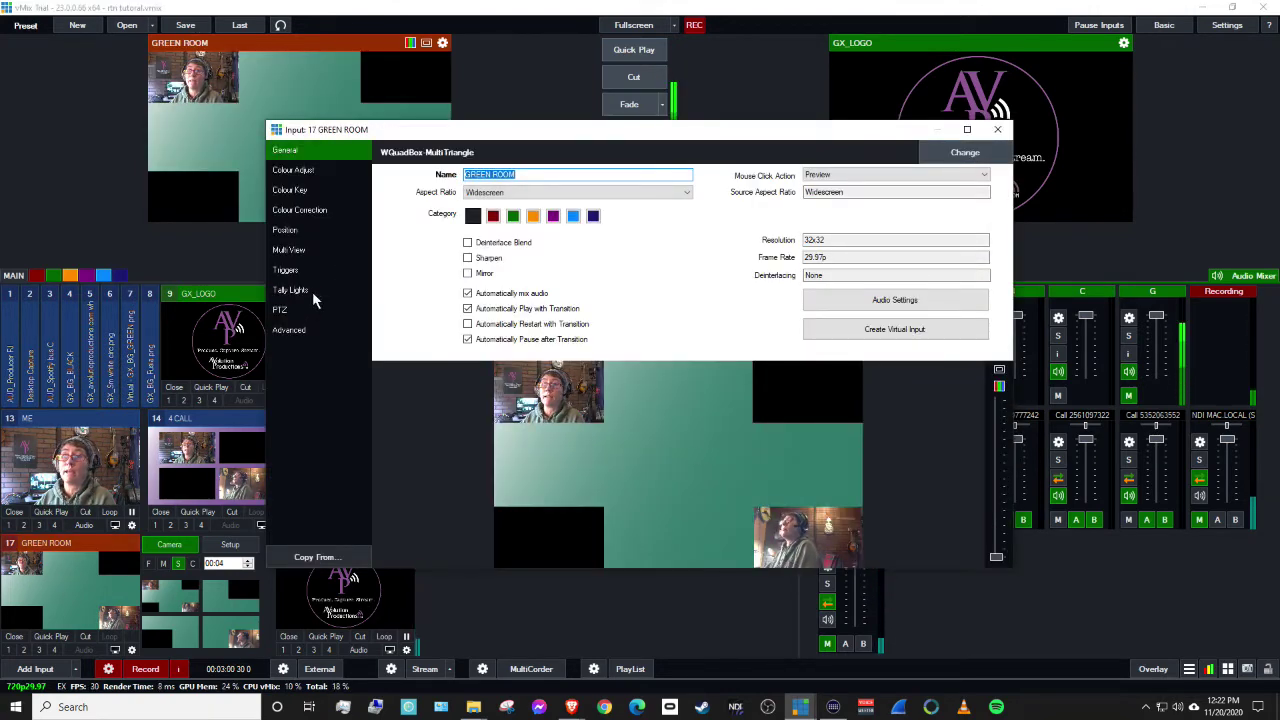
pyautogui.click(317, 252)
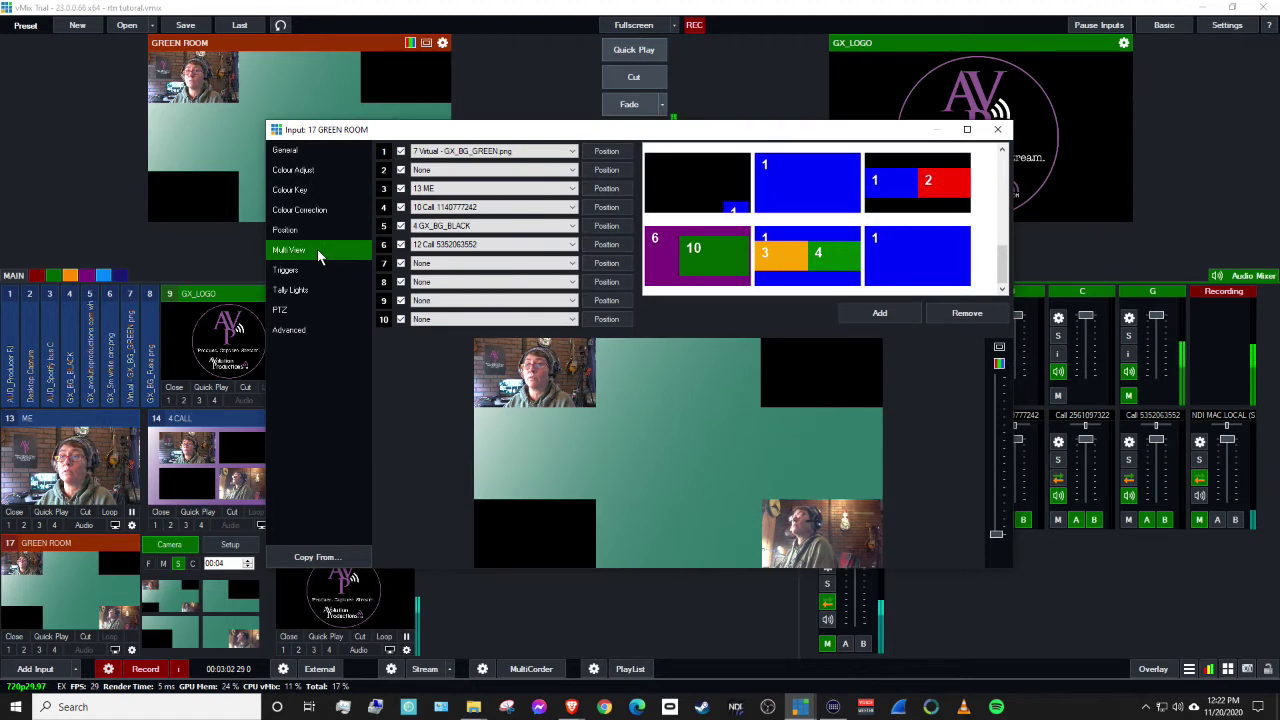
pyautogui.click(572, 320)
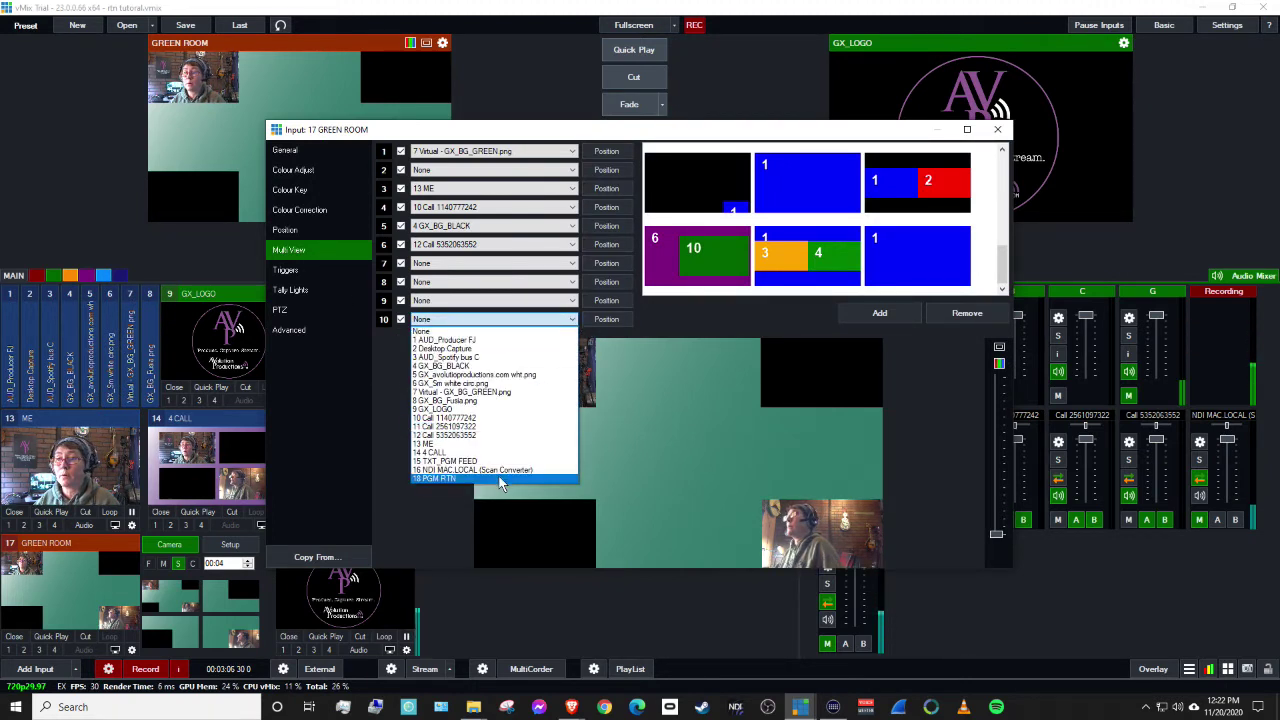
pyautogui.click(500, 478)
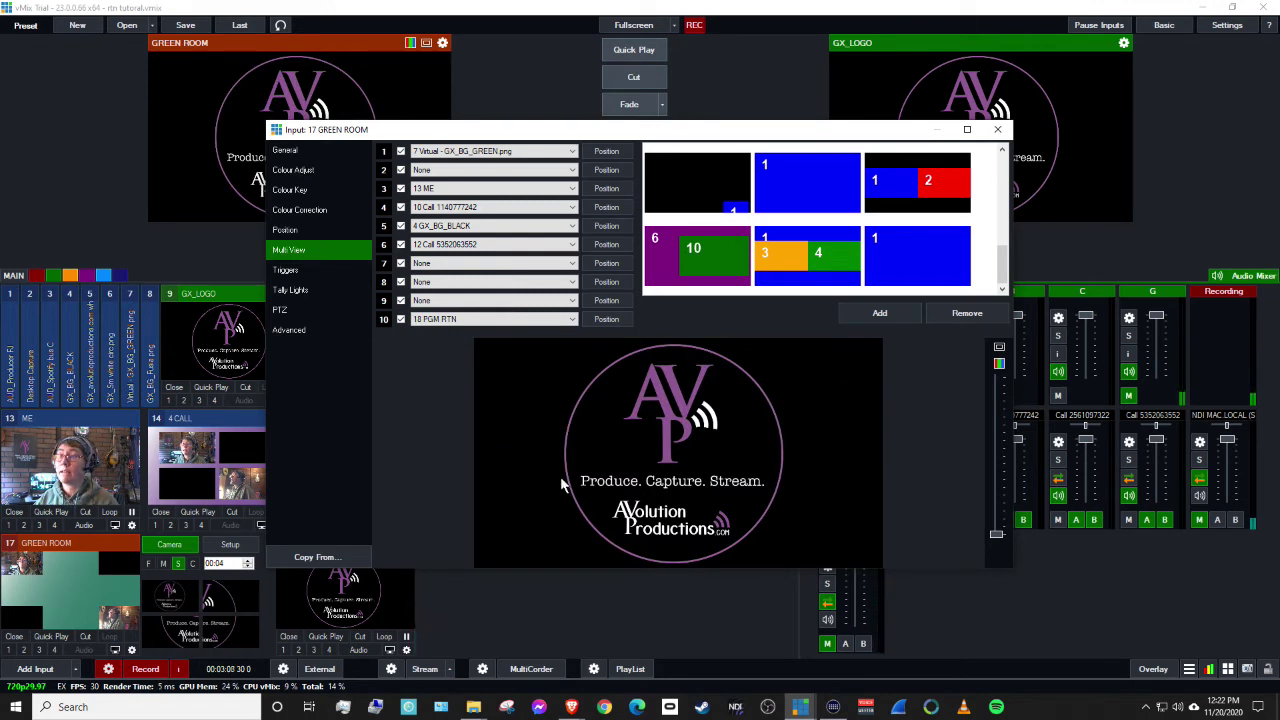
# - Scale the Overlay10 program-return layer down to about 0.54 zoom
pyautogui.click(325, 230)
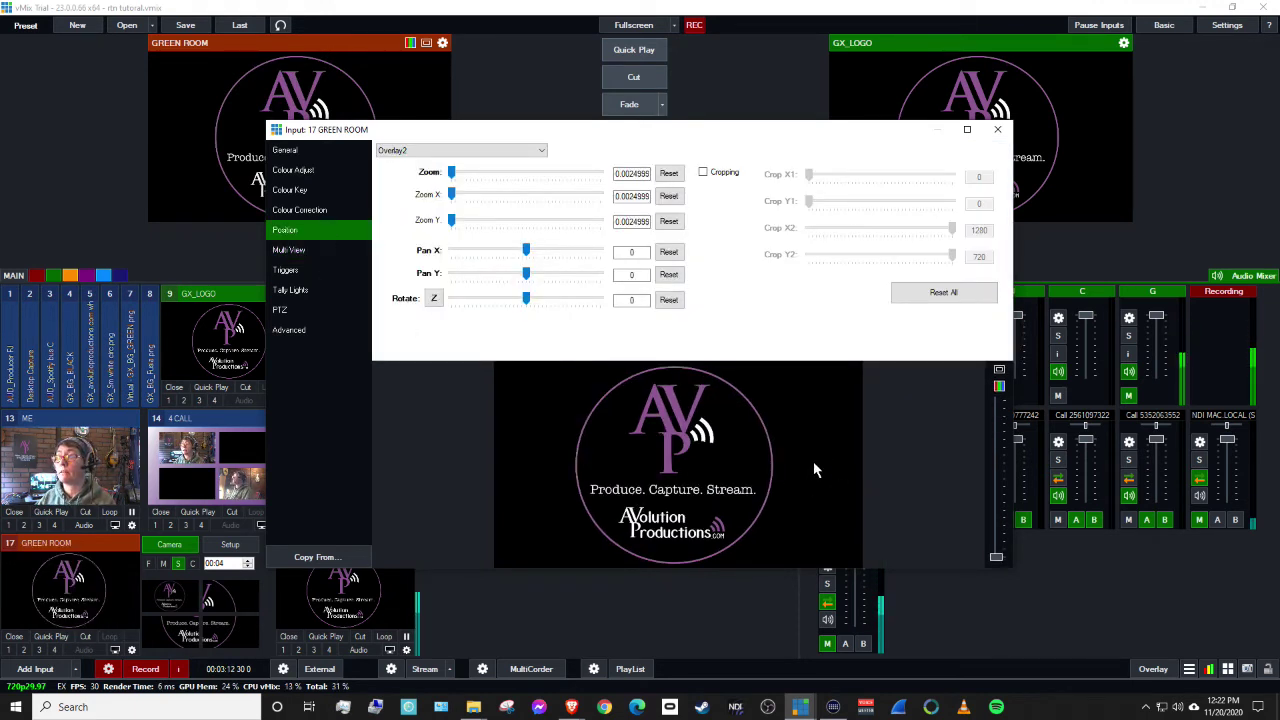
pyautogui.click(508, 150)
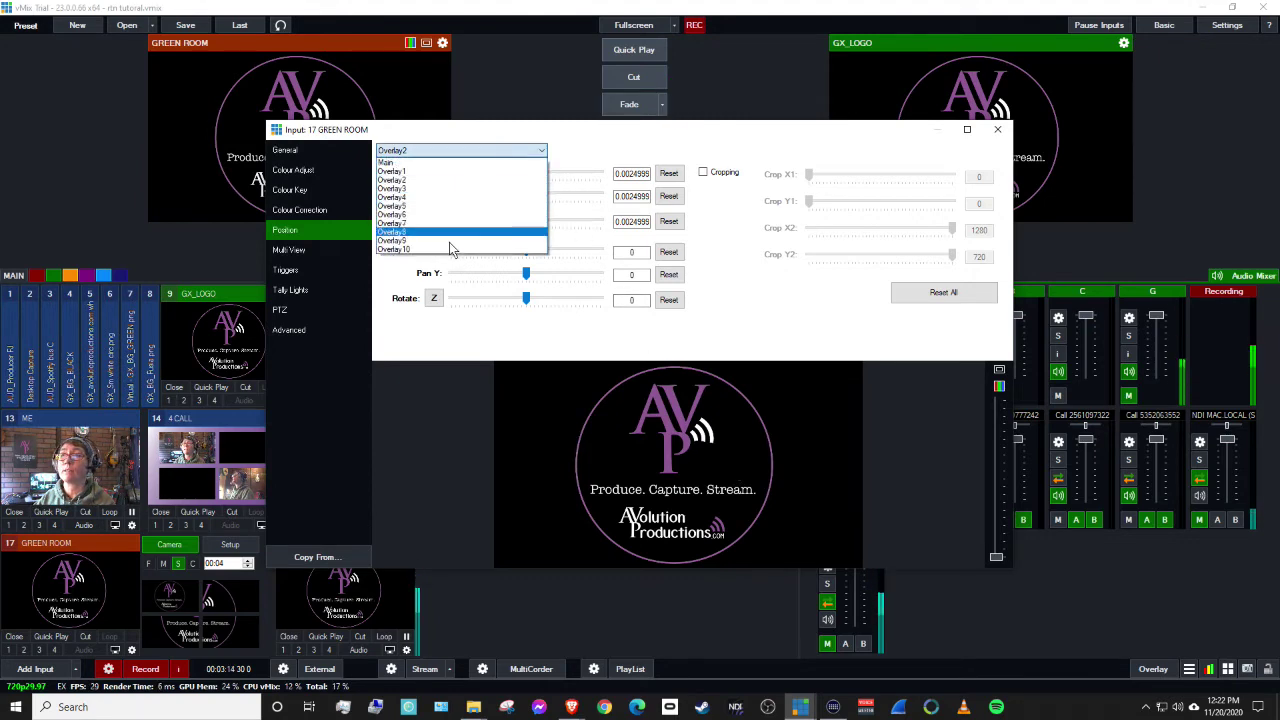
pyautogui.click(451, 250)
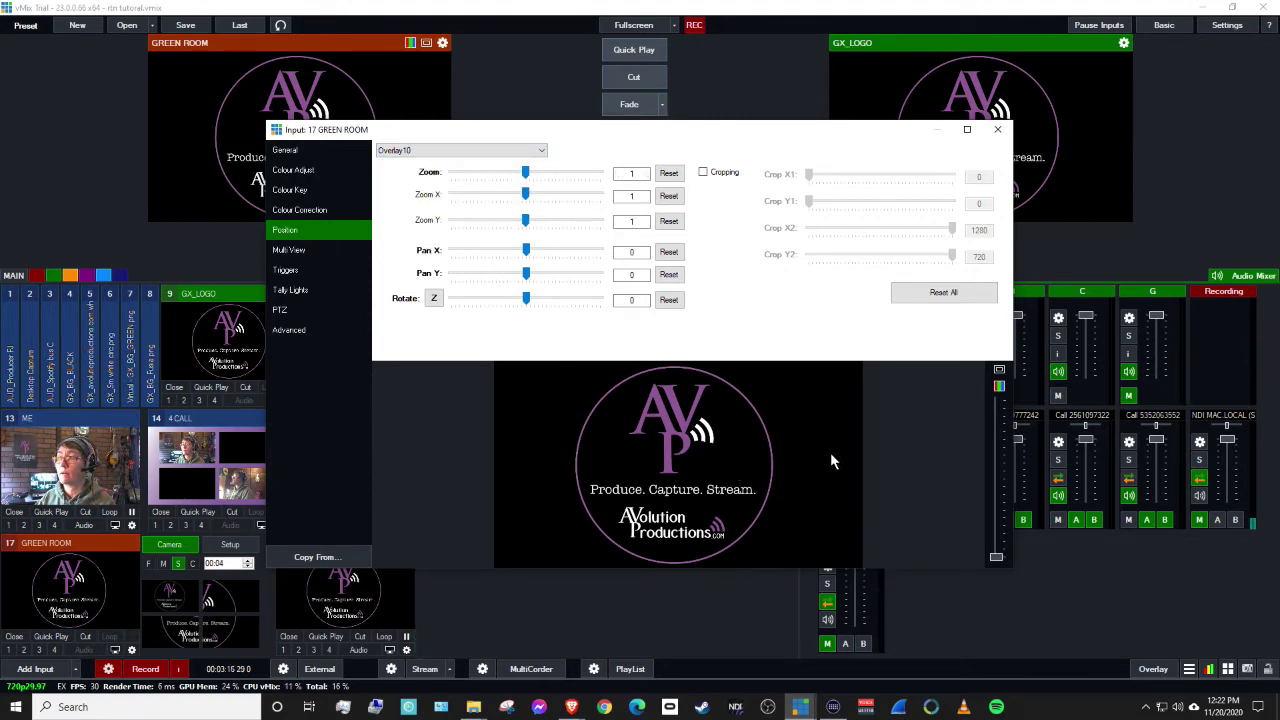
pyautogui.scroll(-2, 780, 460)
pyautogui.scroll(-2, 694, 461)
pyautogui.scroll(-2, 665, 470)
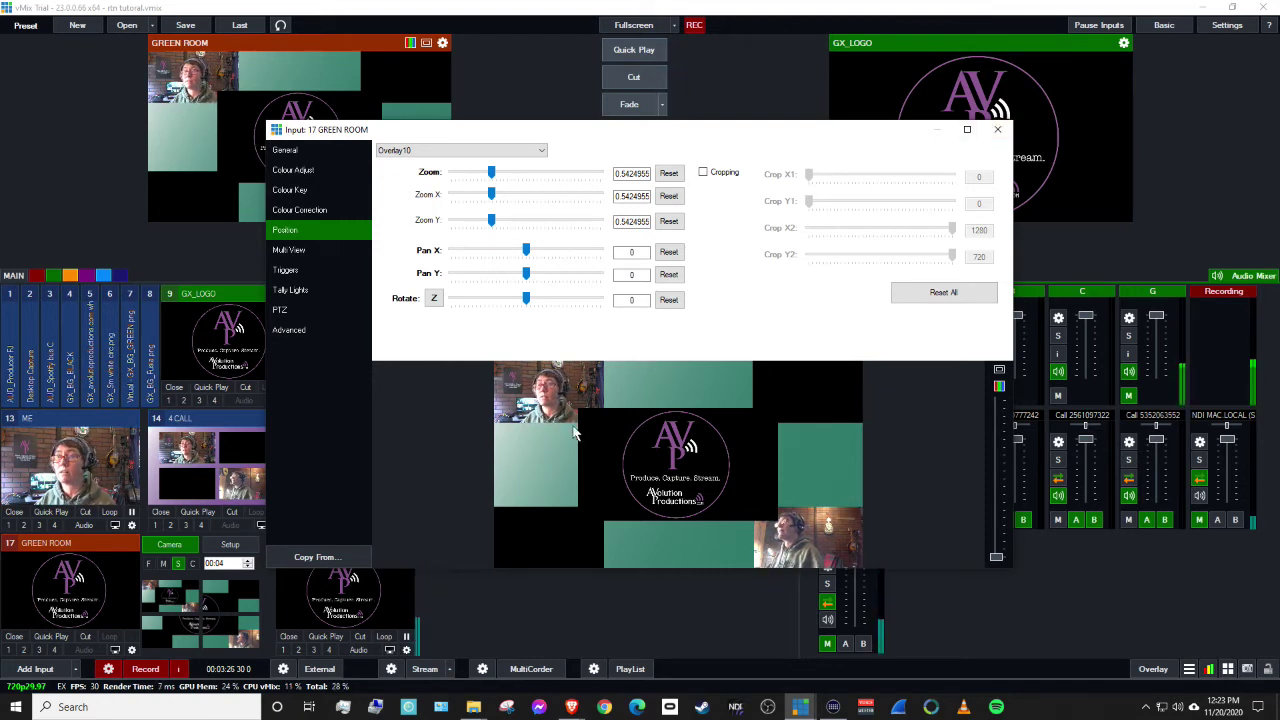
# - Put the TXT_PGM FEED title (input 15) on Multi View layer 9
pyautogui.click(316, 252)
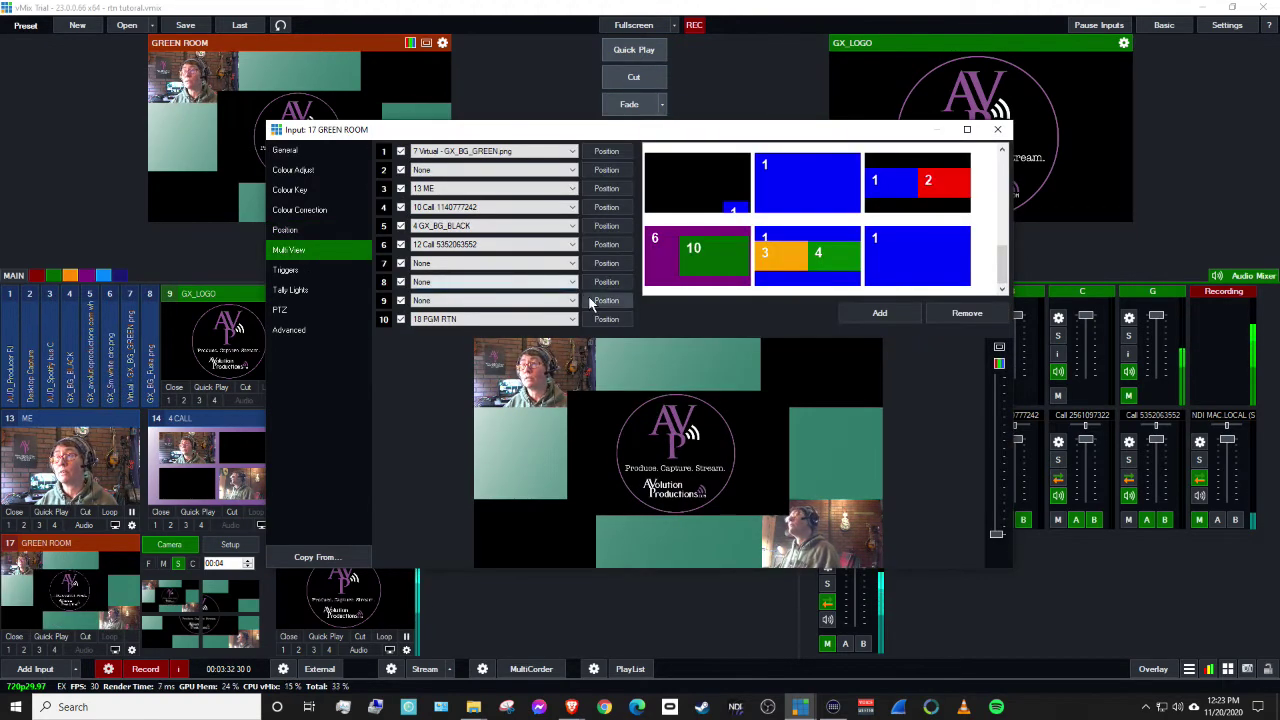
pyautogui.click(549, 301)
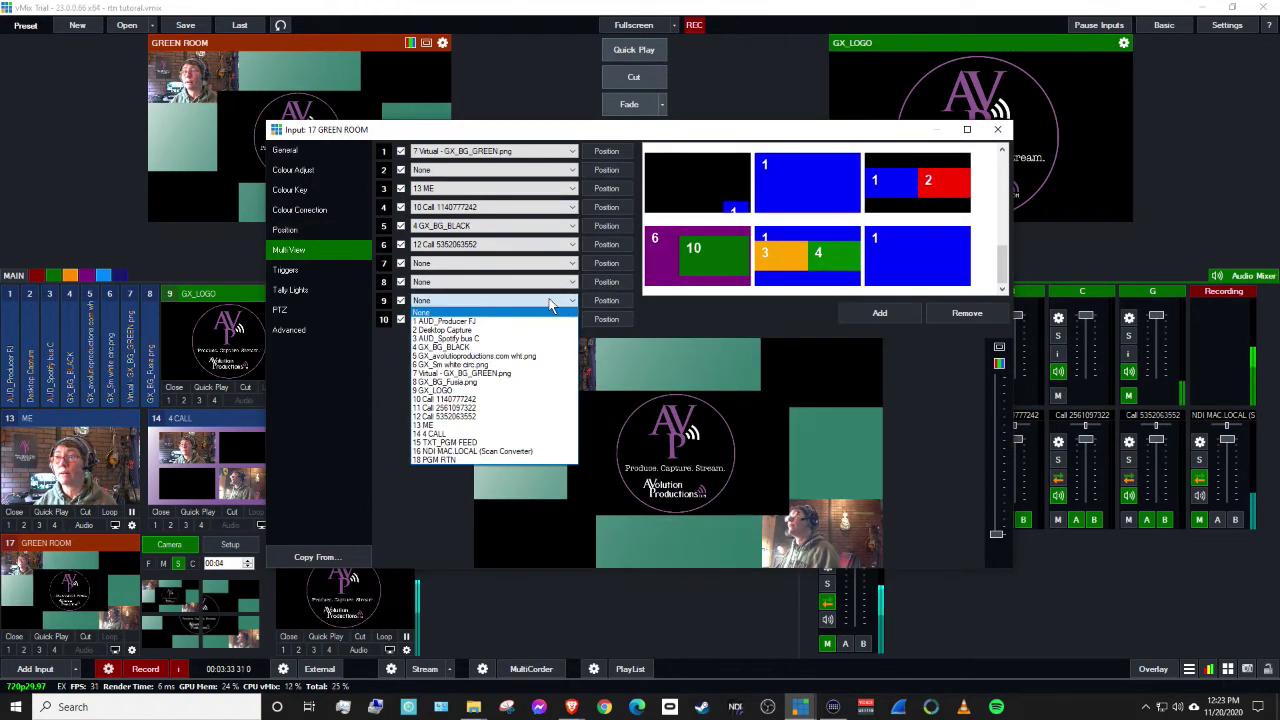
pyautogui.click(479, 442)
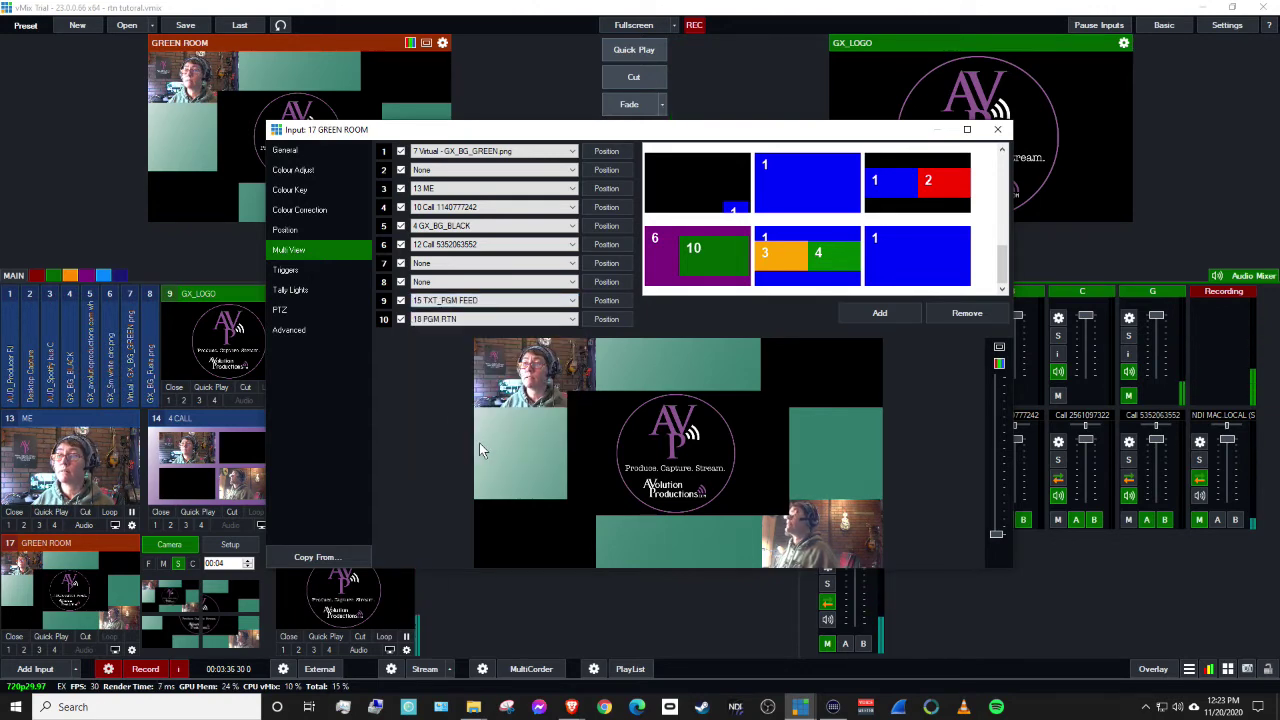
# - Raise the Overlay9 title just above the program feed and close the settings
pyautogui.click(323, 232)
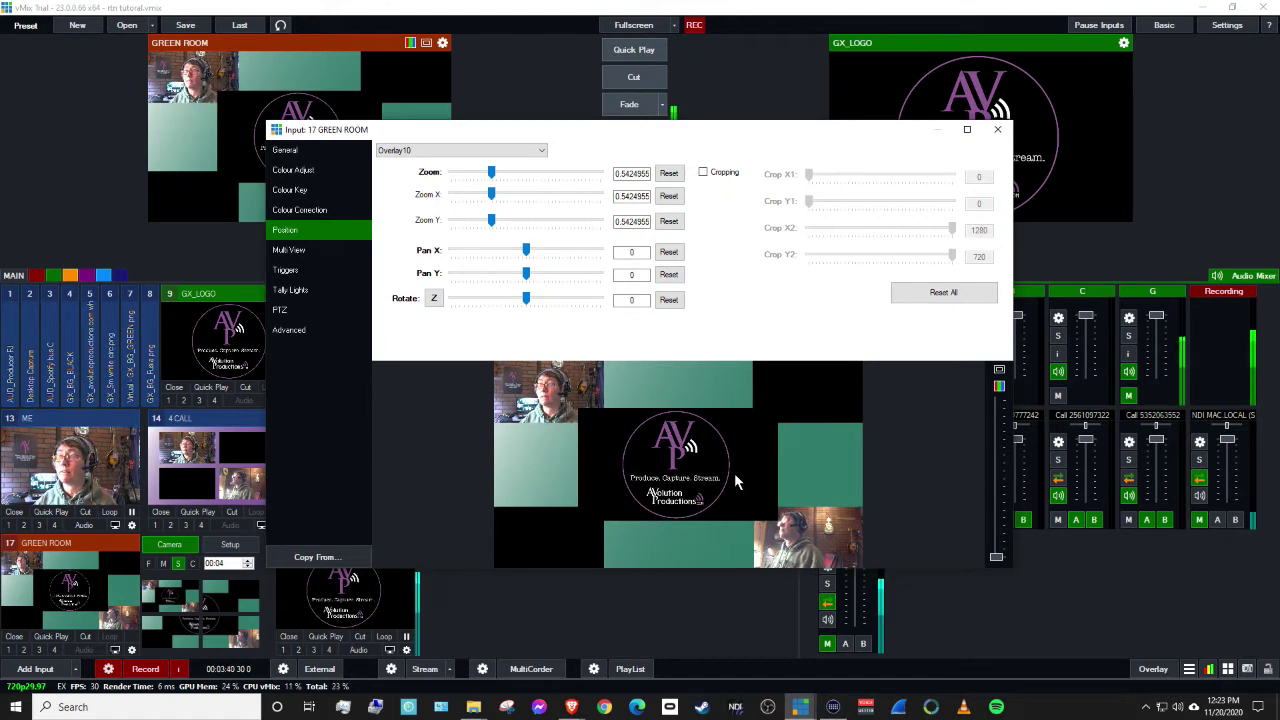
pyautogui.click(490, 152)
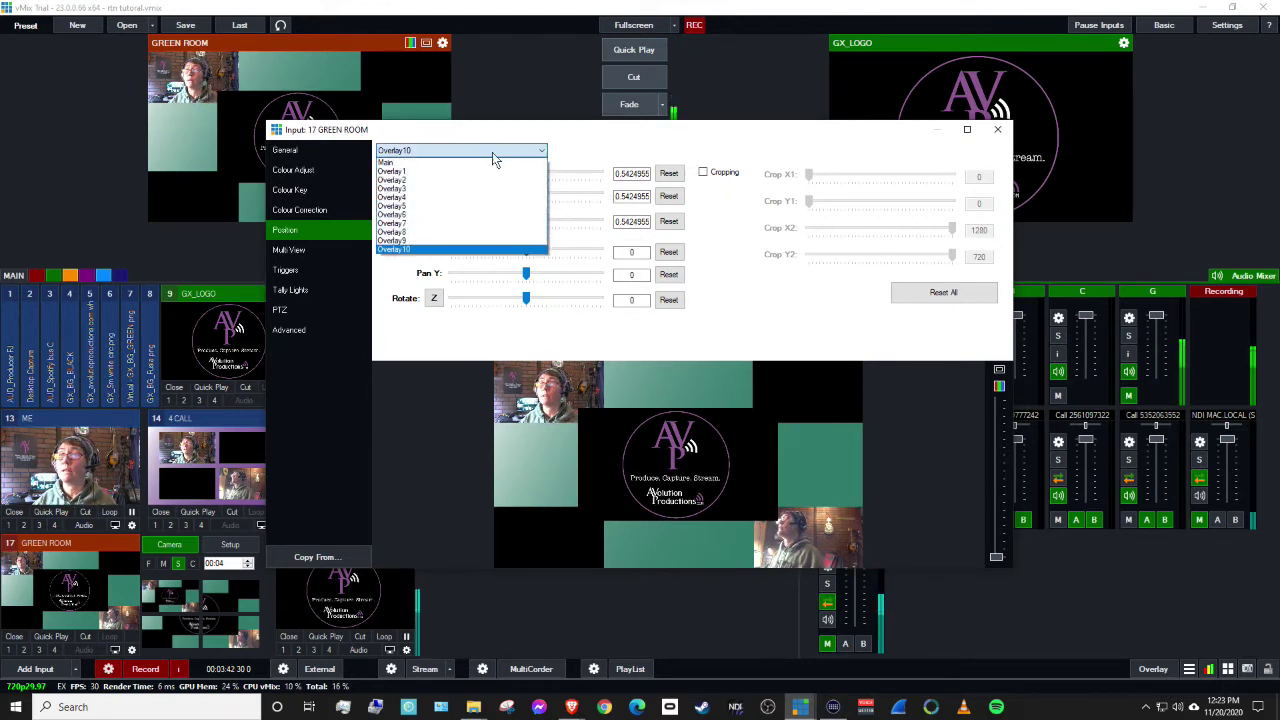
pyautogui.click(447, 248)
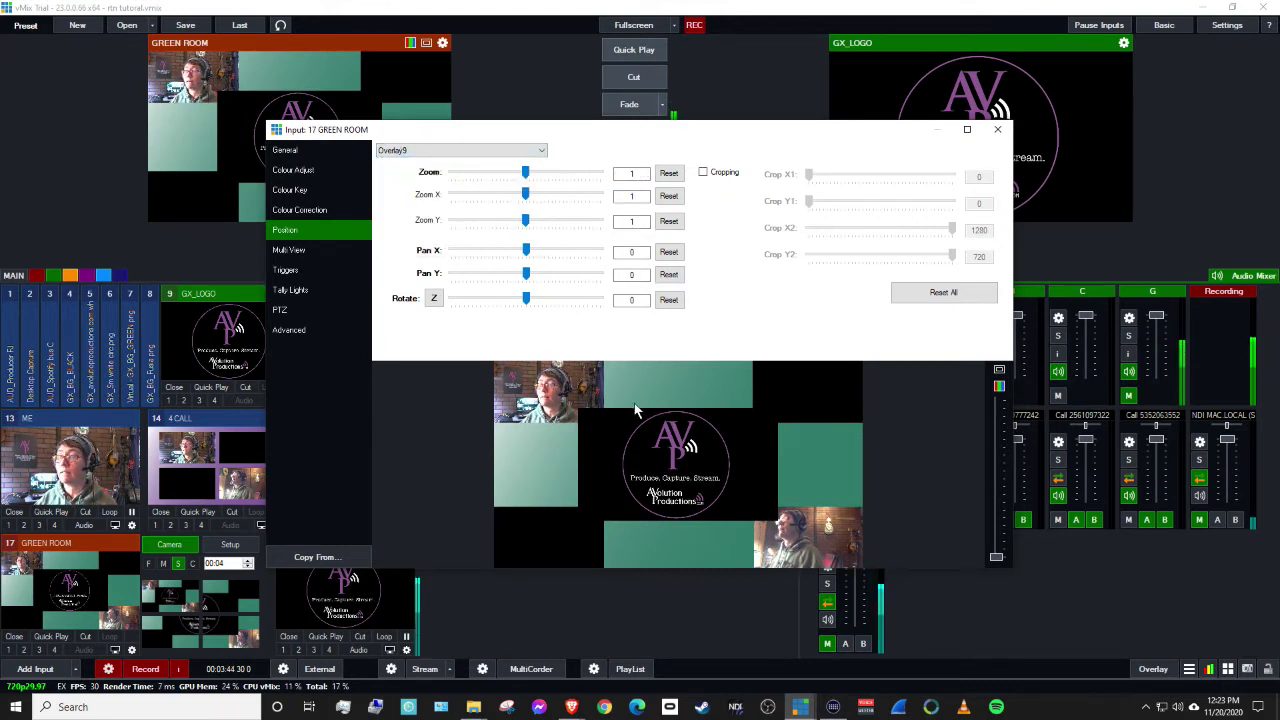
pyautogui.moveTo(681, 437); pyautogui.dragTo(672, 412)
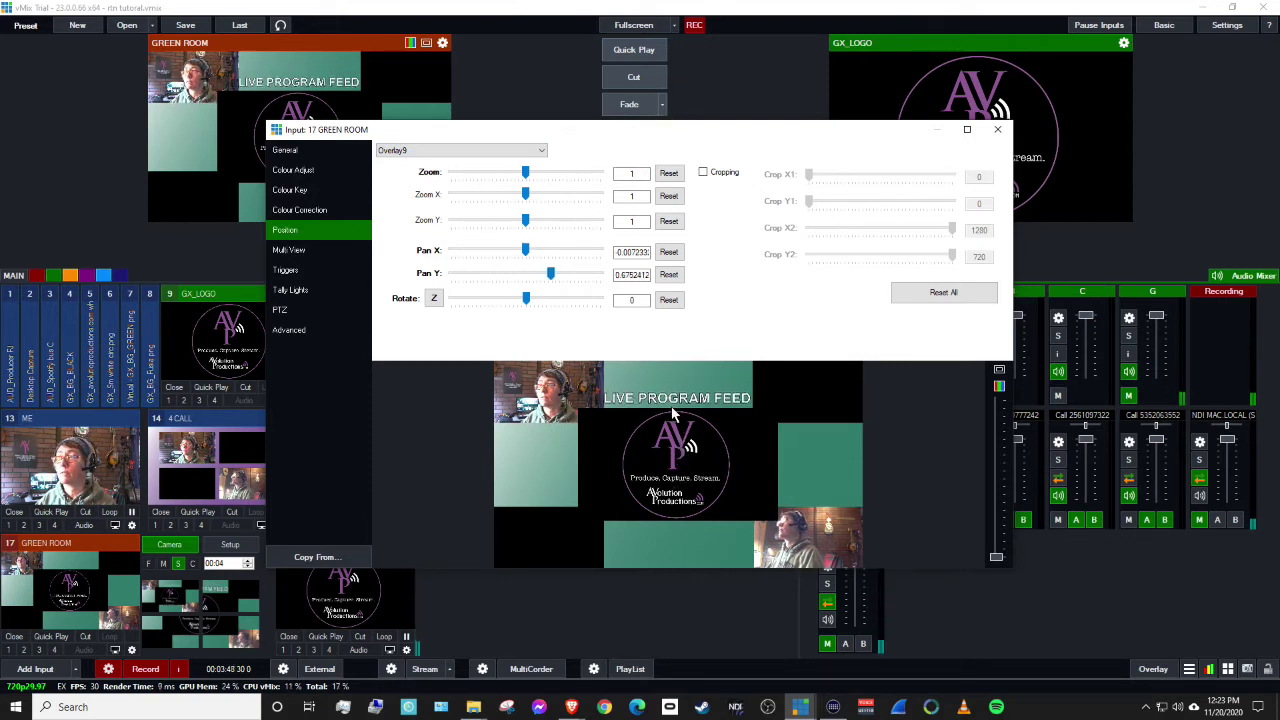
pyautogui.moveTo(673, 413); pyautogui.dragTo(675, 417)
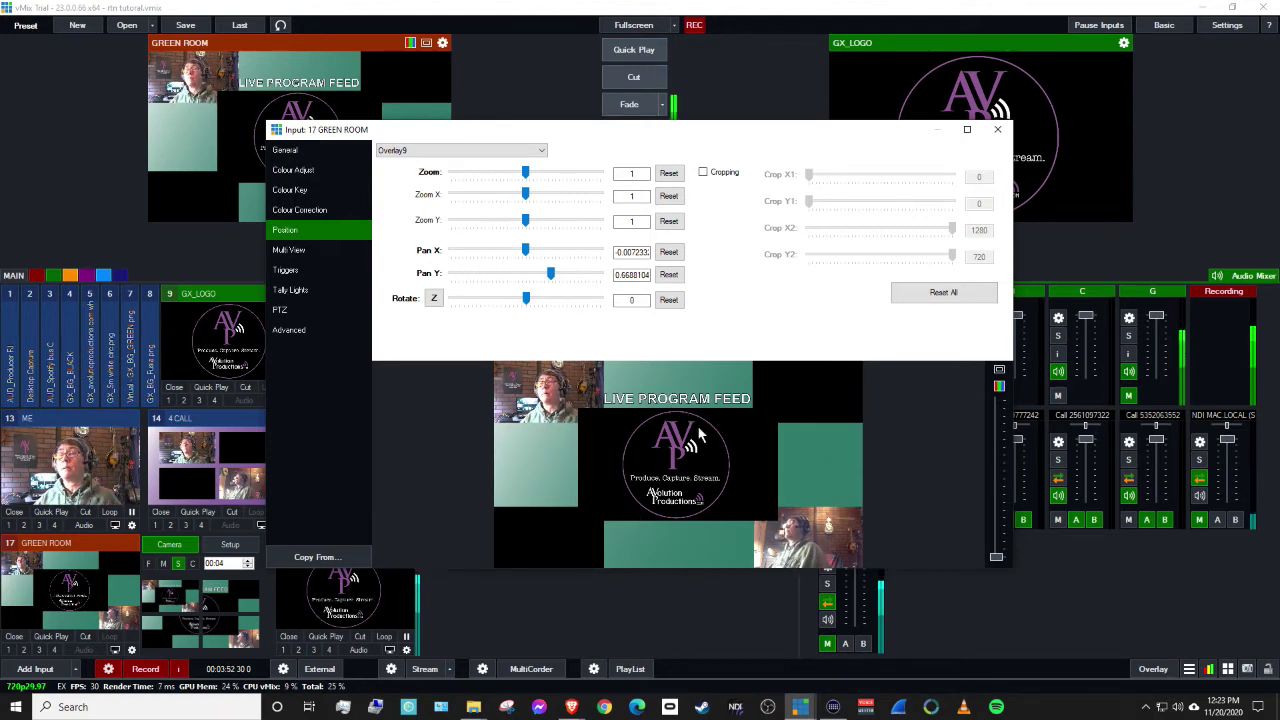
pyautogui.click(996, 131)
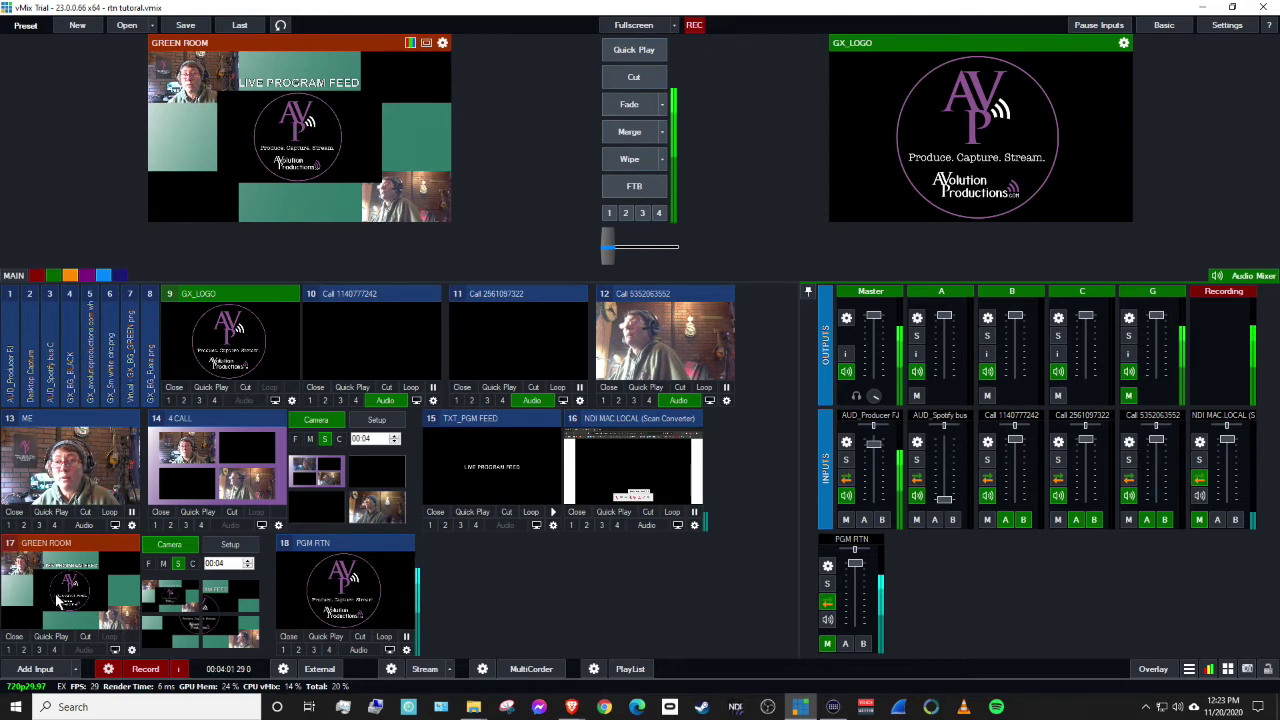
# - Confirm each of the three caller inputs uses Output 3 as its return video
pyautogui.rightClick(373, 321)
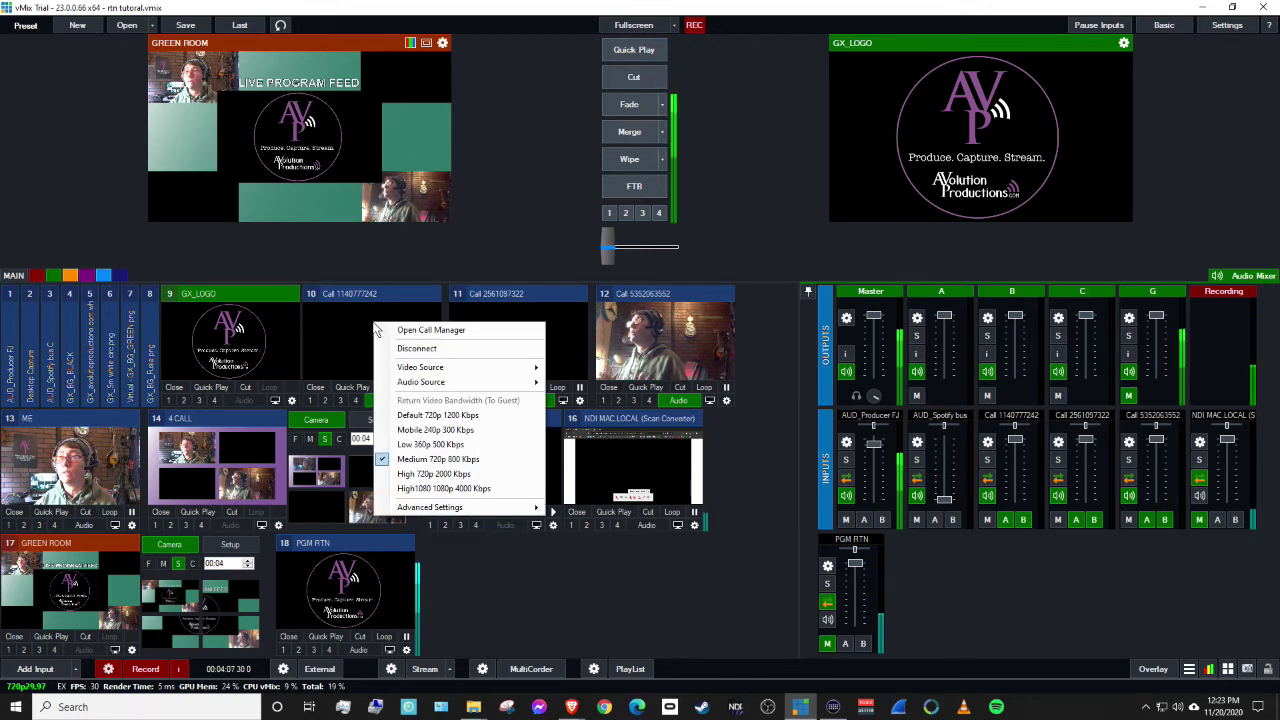
pyautogui.moveTo(420, 367)
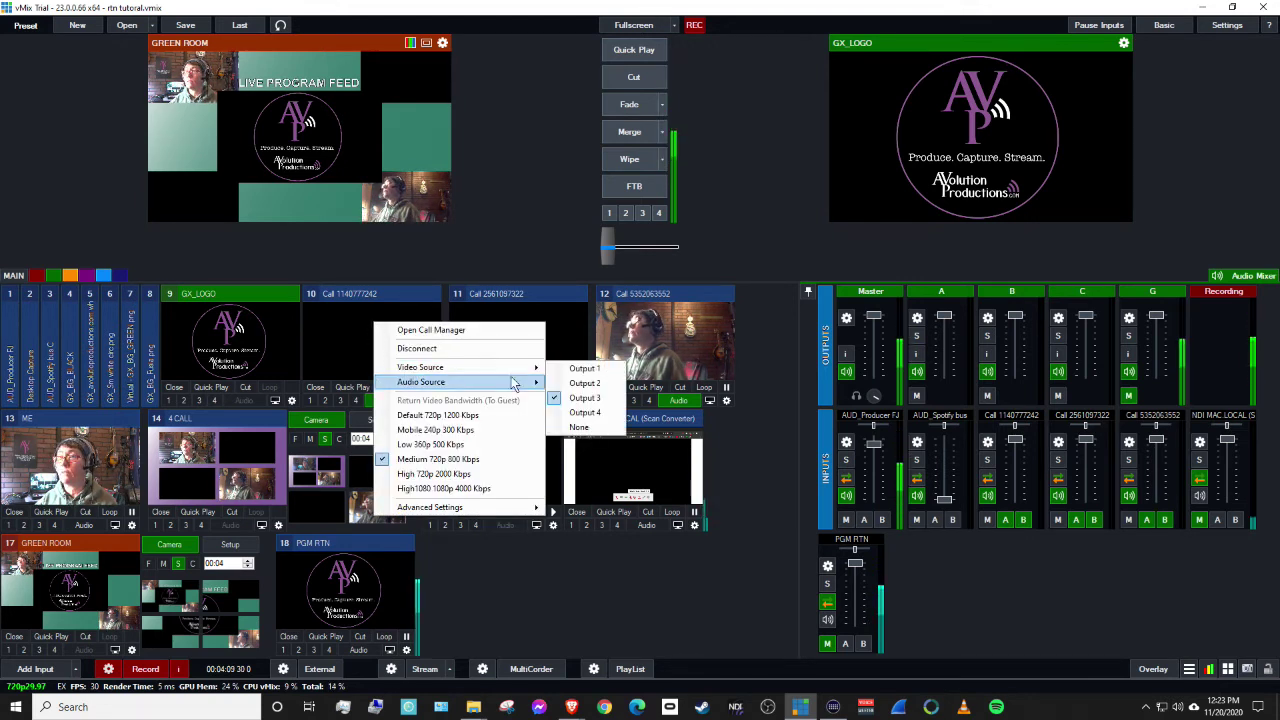
pyautogui.click(549, 325)
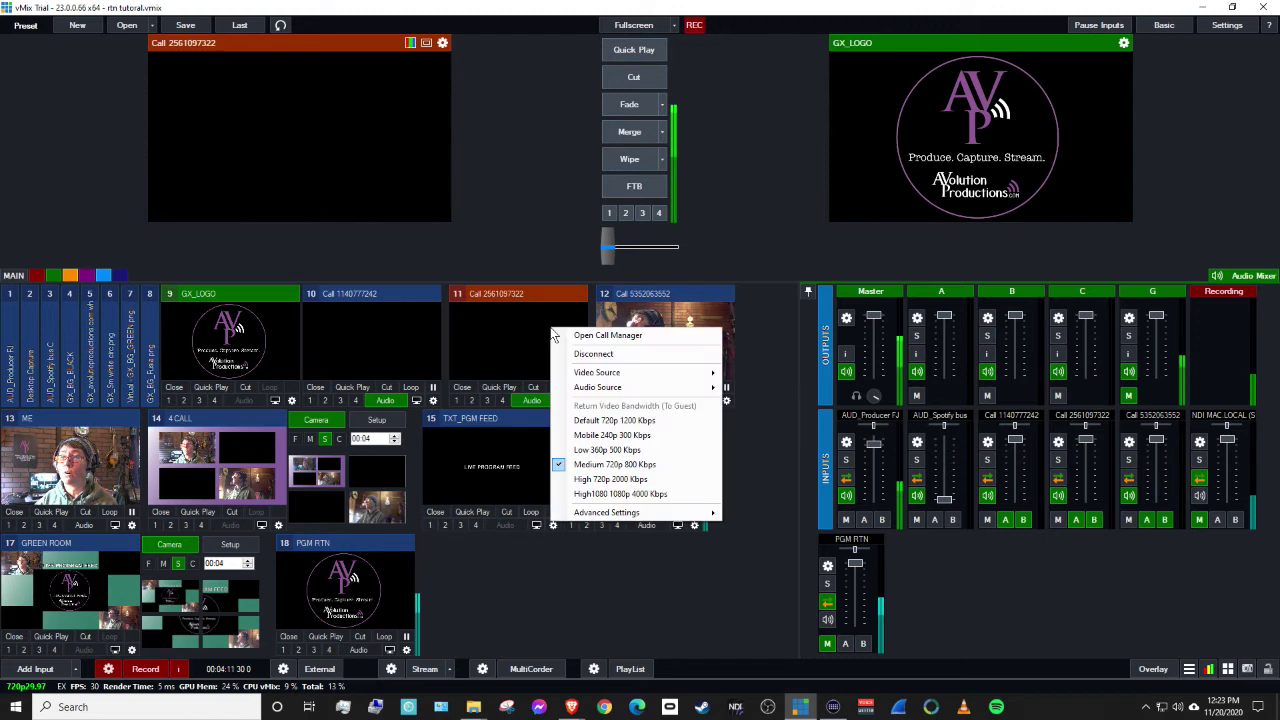
pyautogui.rightClick(553, 333)
pyautogui.moveTo(597, 372)
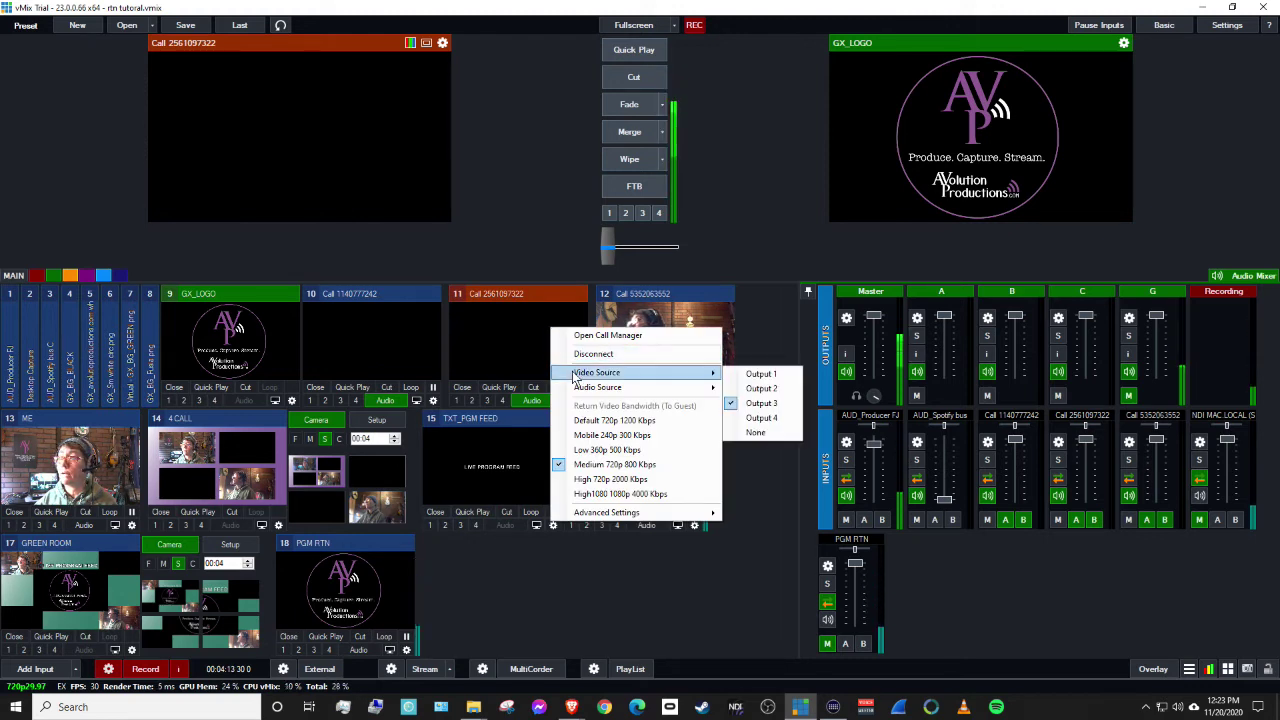
pyautogui.rightClick(703, 330)
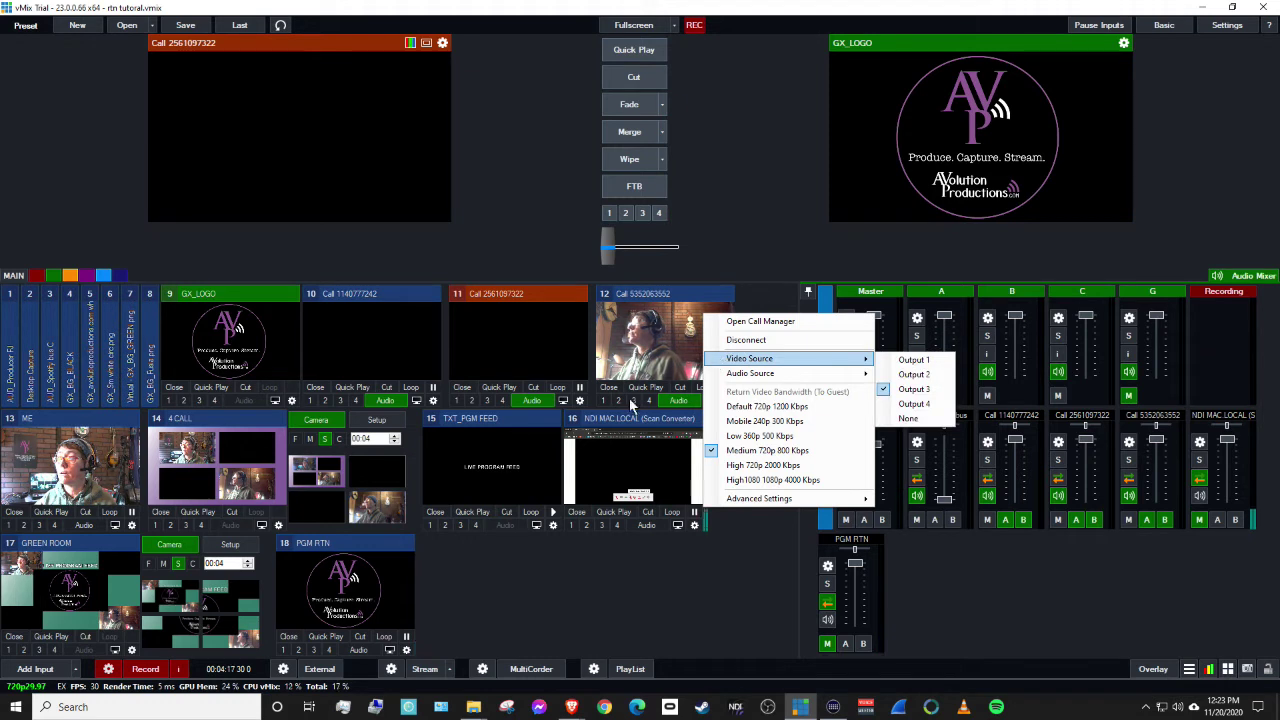
pyautogui.click(580, 584)
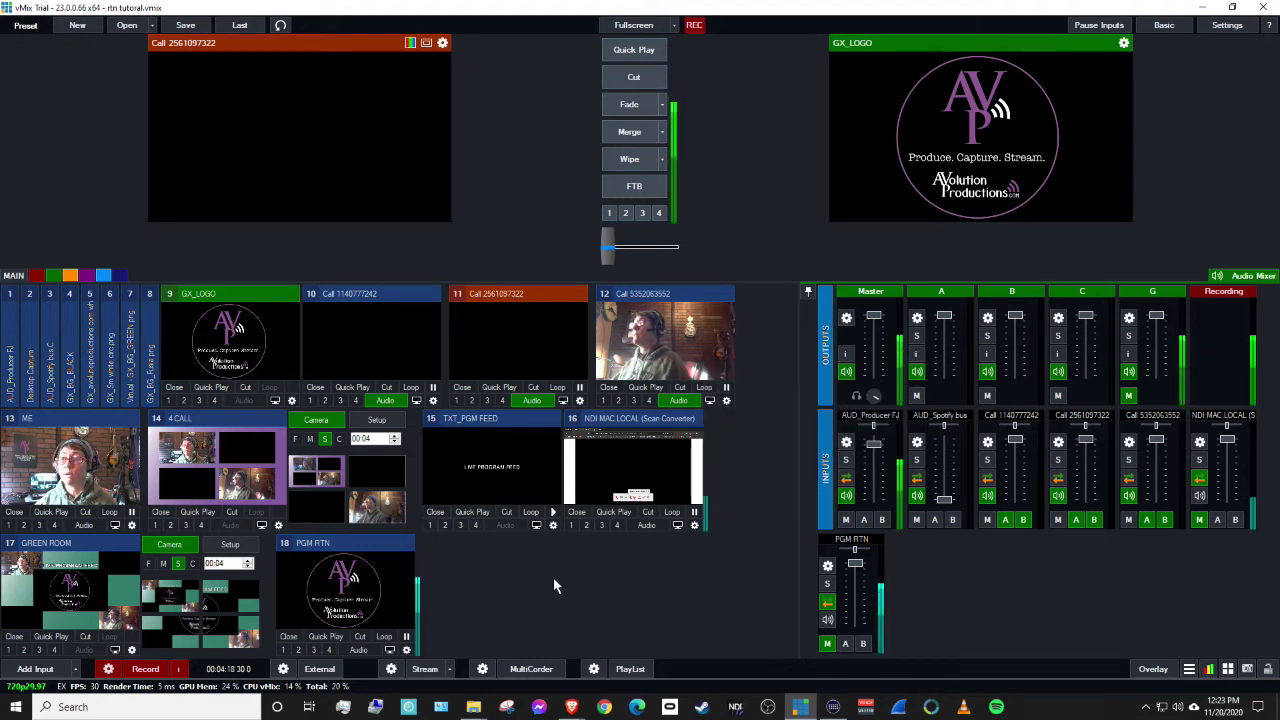
# - Look at Output 3's source in the external output options, then close them unchanged
pyautogui.click(283, 669)
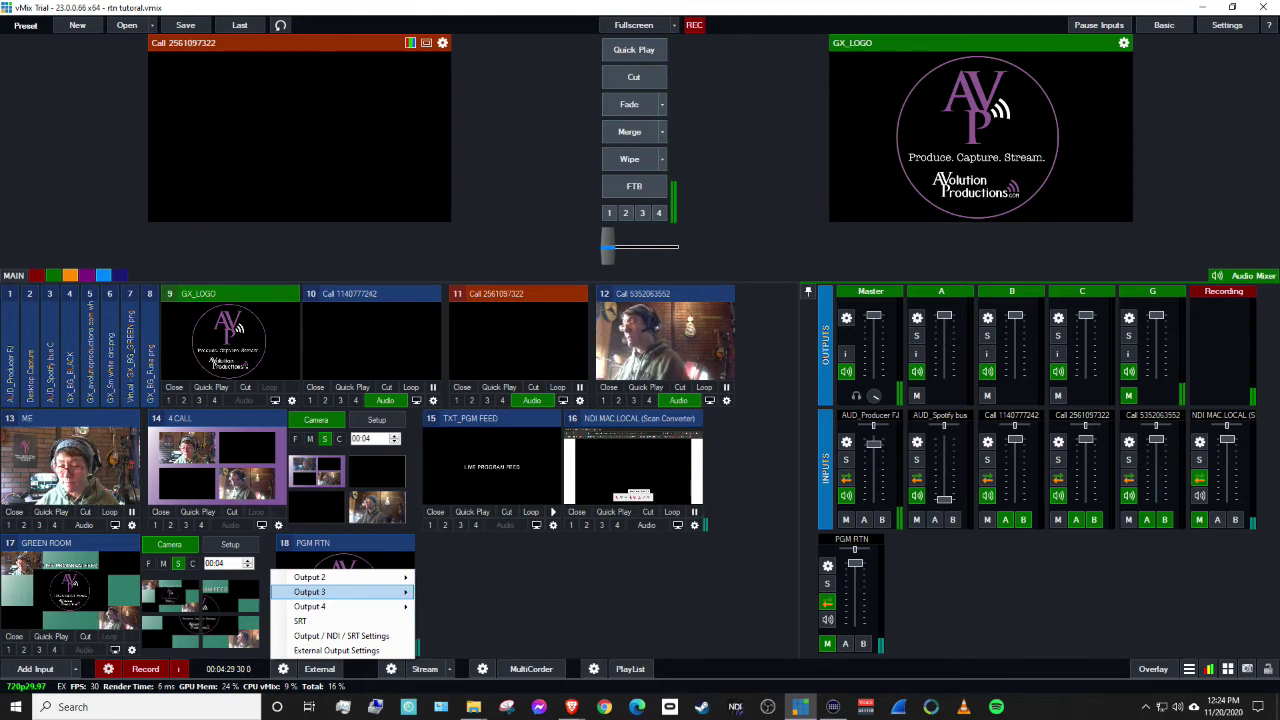
pyautogui.press('Escape')
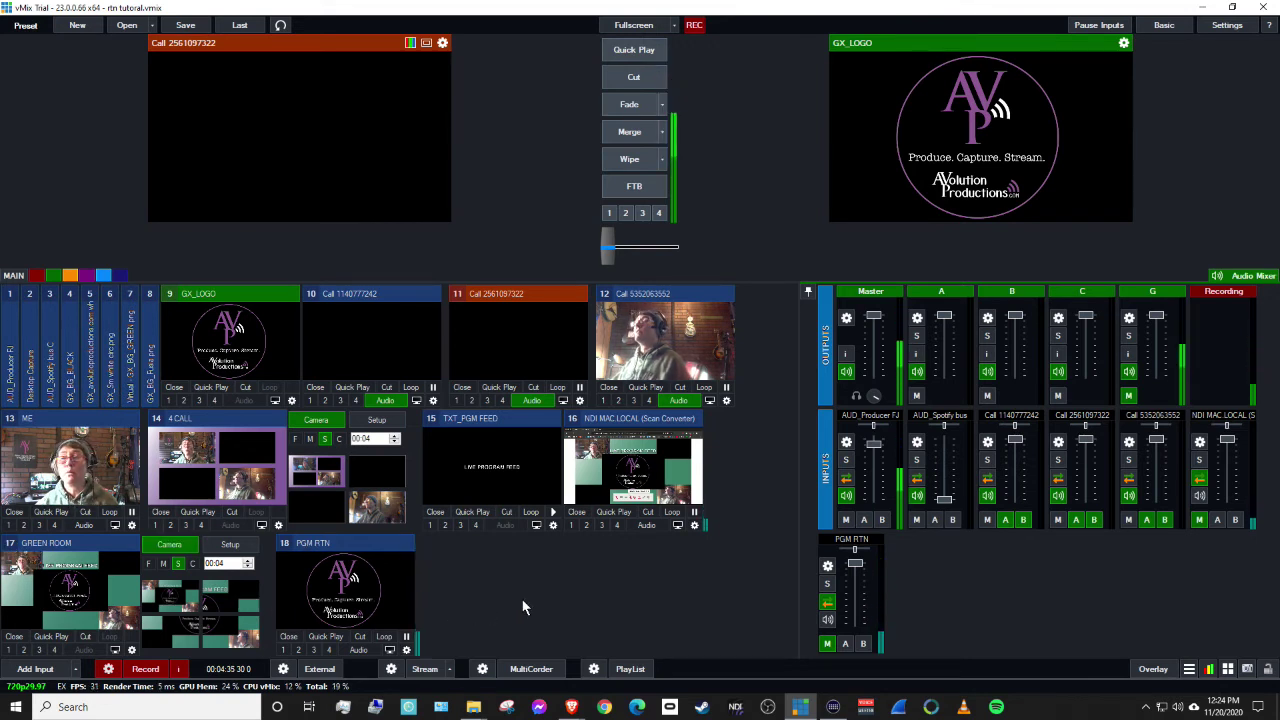
# - Preview GREEN ROOM, enlarge the monitors, then preview input 16 NDI MAC.LOCAL showing the caller's view
pyautogui.click(85, 585)
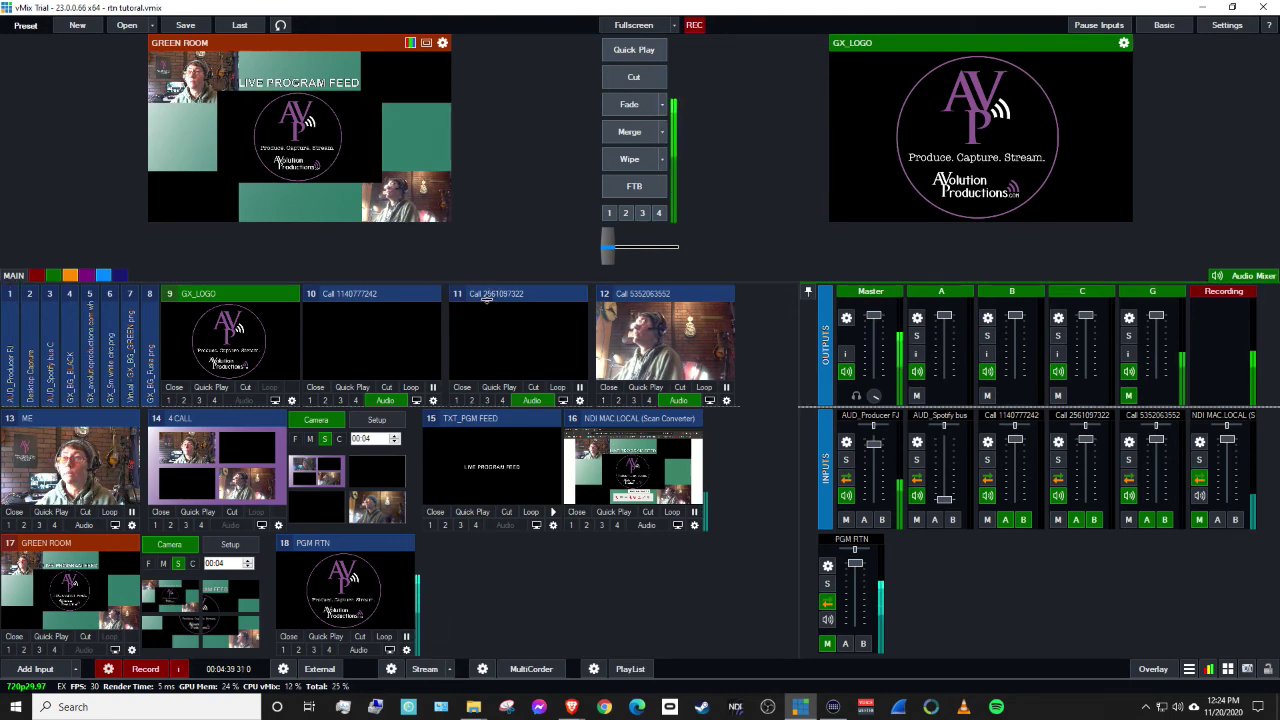
pyautogui.moveTo(489, 283); pyautogui.dragTo(478, 390)
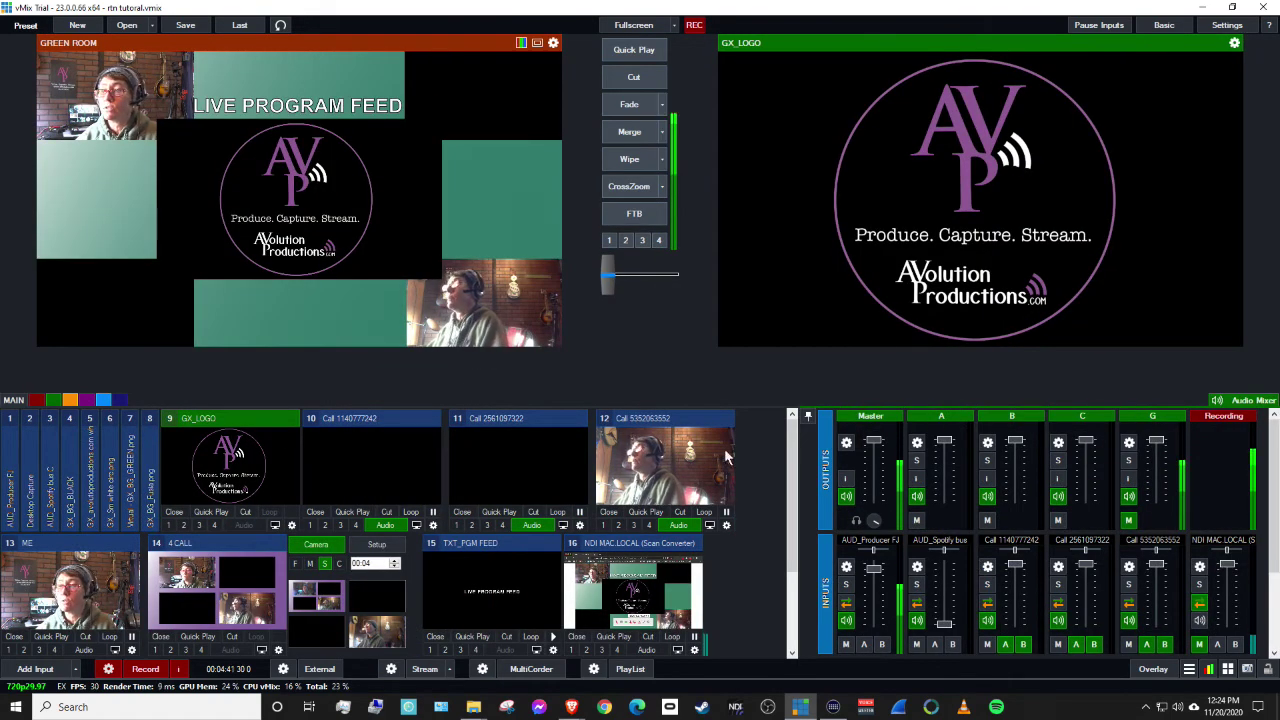
pyautogui.click(645, 593)
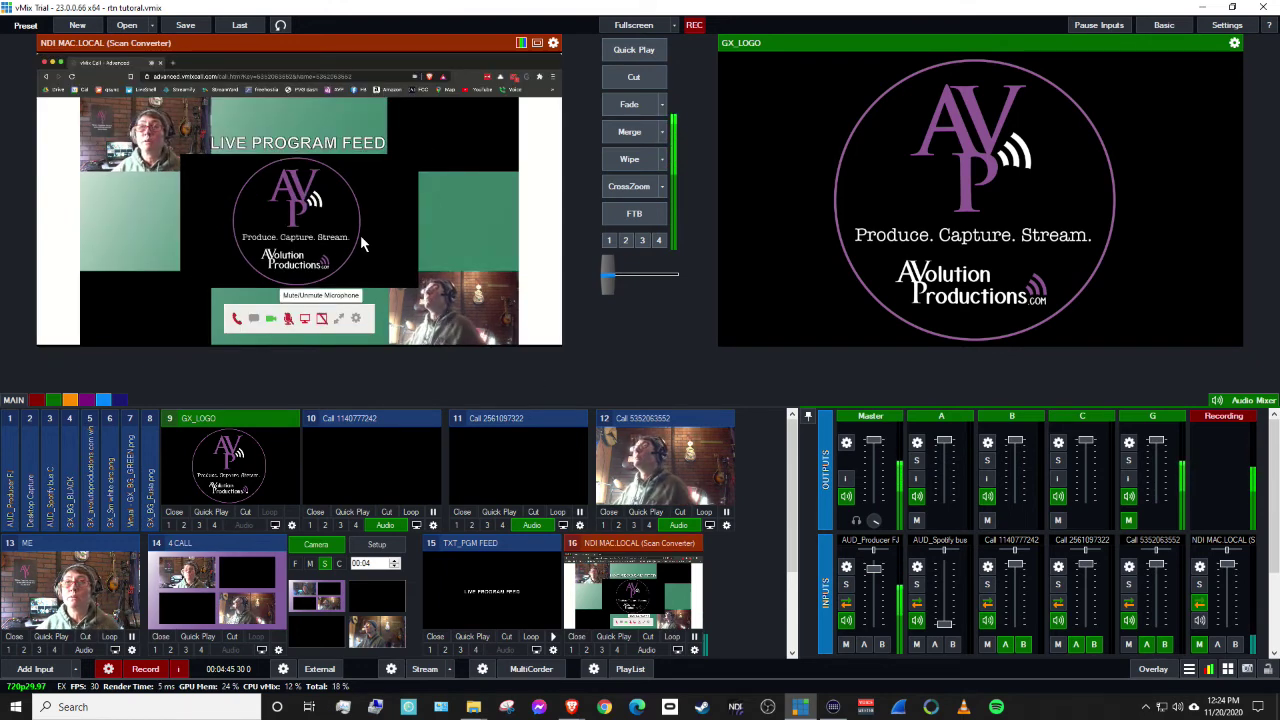